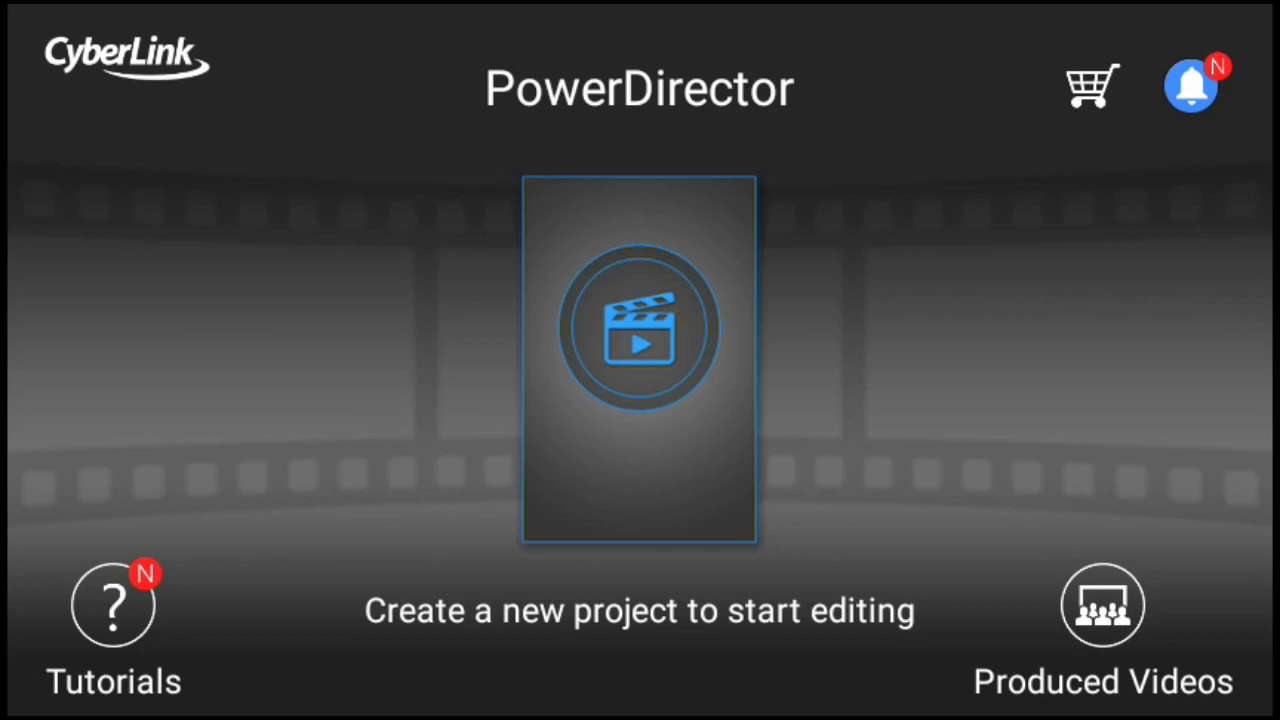
- Open the PowerDirector store listing, then return to the home screen
{"action": "left_click", "coordinate": [1062, 300]}
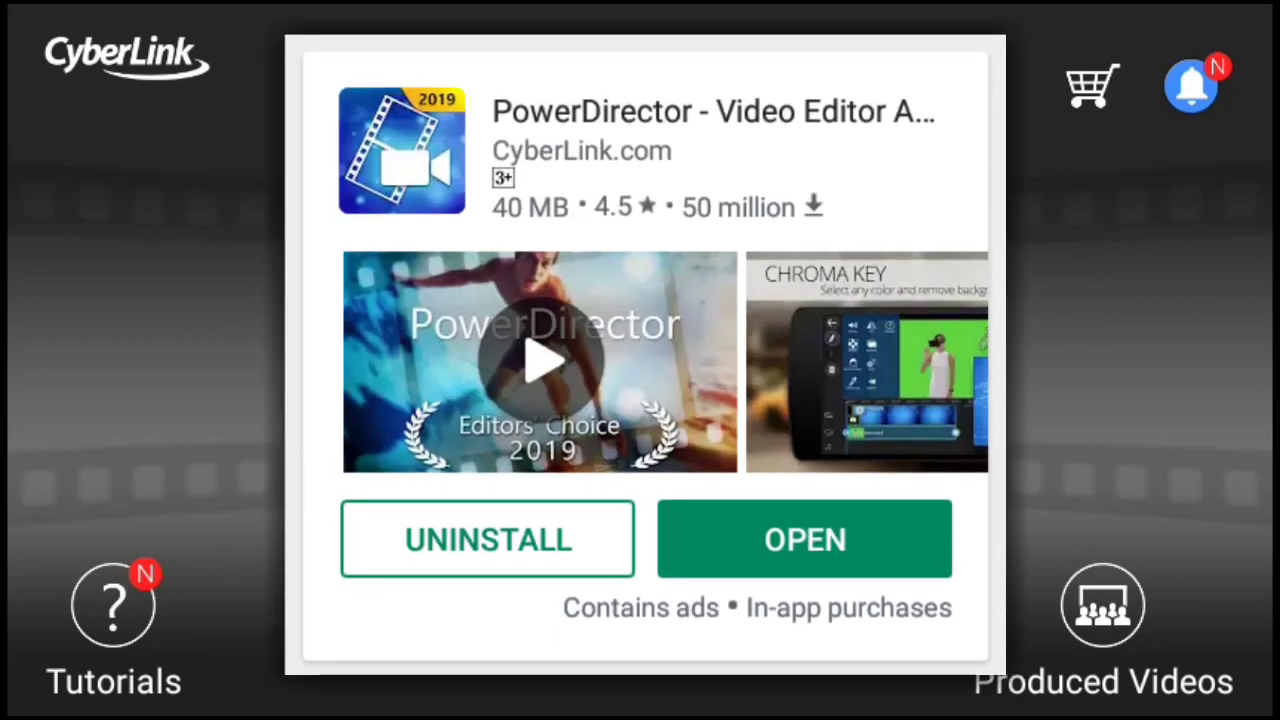
{"action": "key", "text": "Escape"}
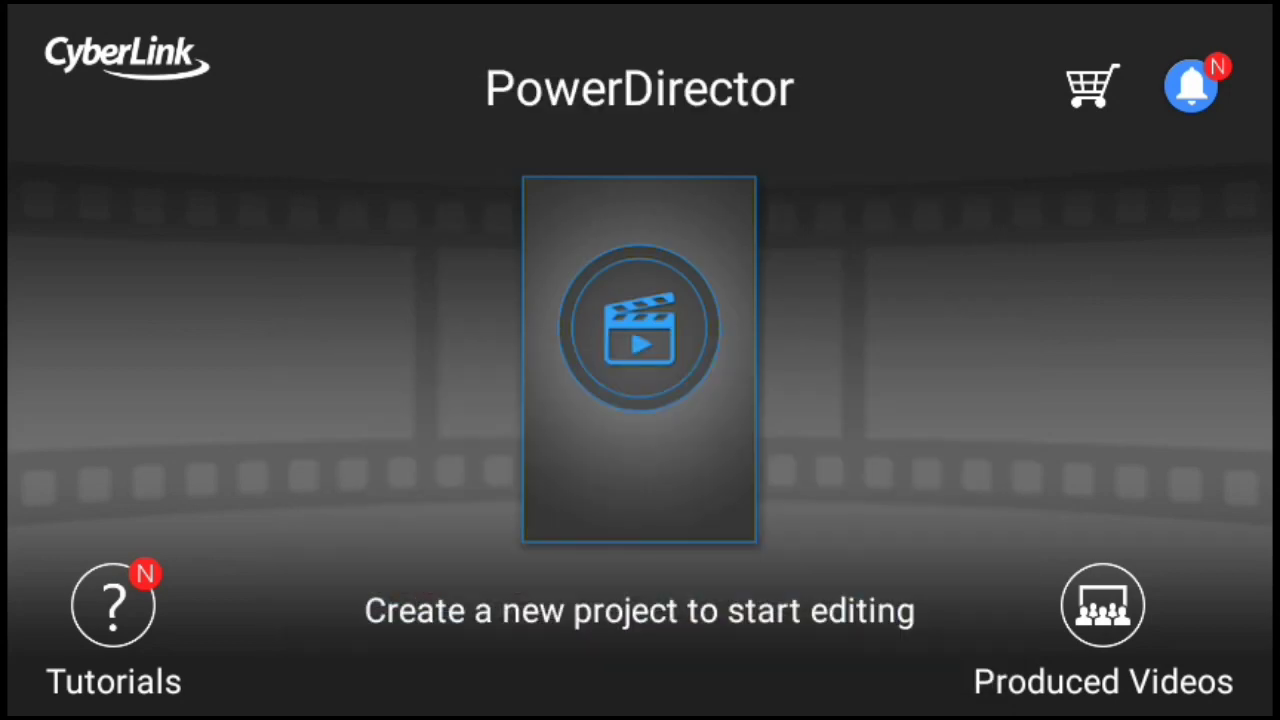
{"action": "left_click_drag", "start_coordinate": [588, 417], "coordinate": [955, 448]}
- Create a 16:9 project, add 720_30_4.38_Apr032019.mp4 from the Nwe video folder, and play it
{"action": "left_click", "coordinate": [622, 449]}
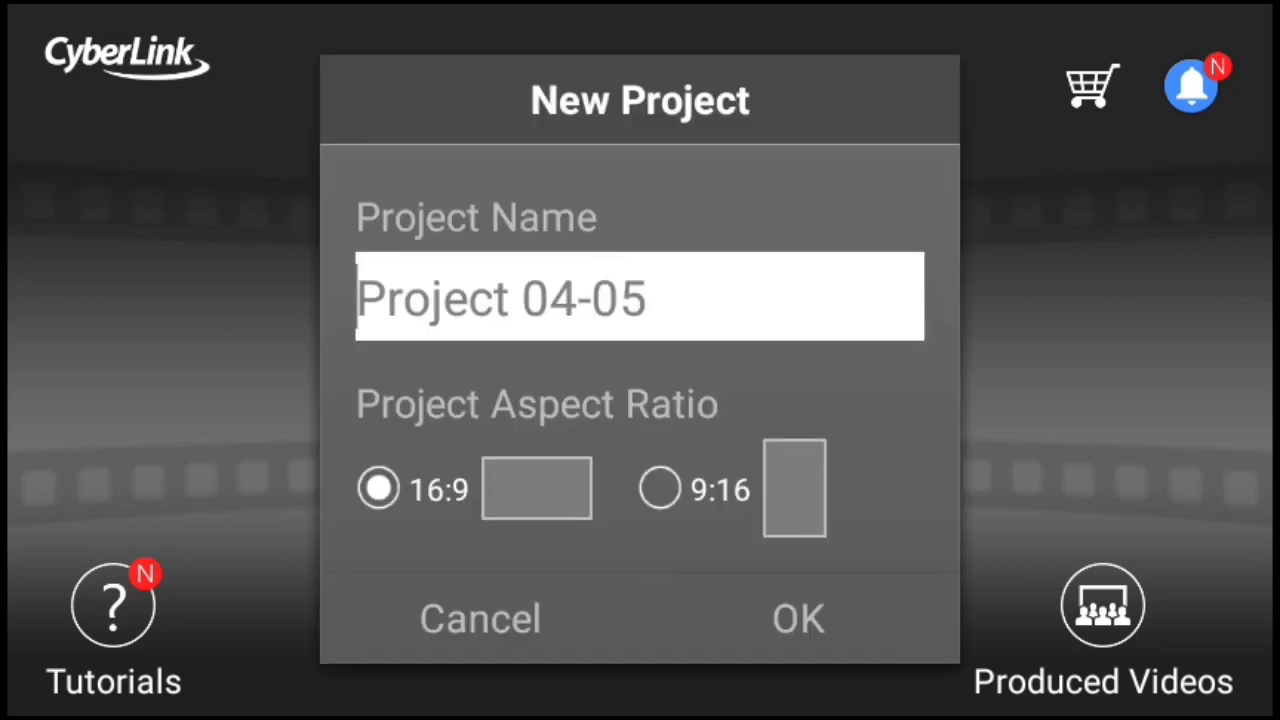
{"action": "left_click", "coordinate": [823, 609]}
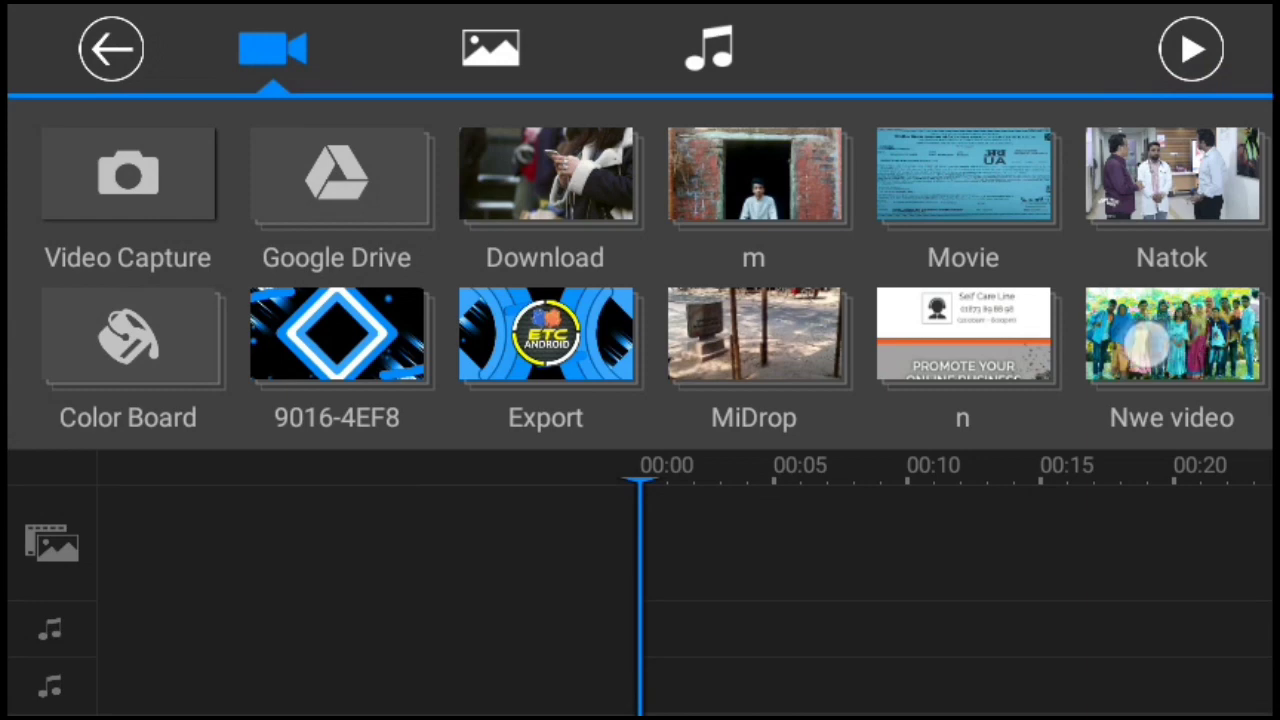
{"action": "left_click_drag", "start_coordinate": [1149, 343], "coordinate": [977, 434]}
{"action": "left_click", "coordinate": [1049, 350]}
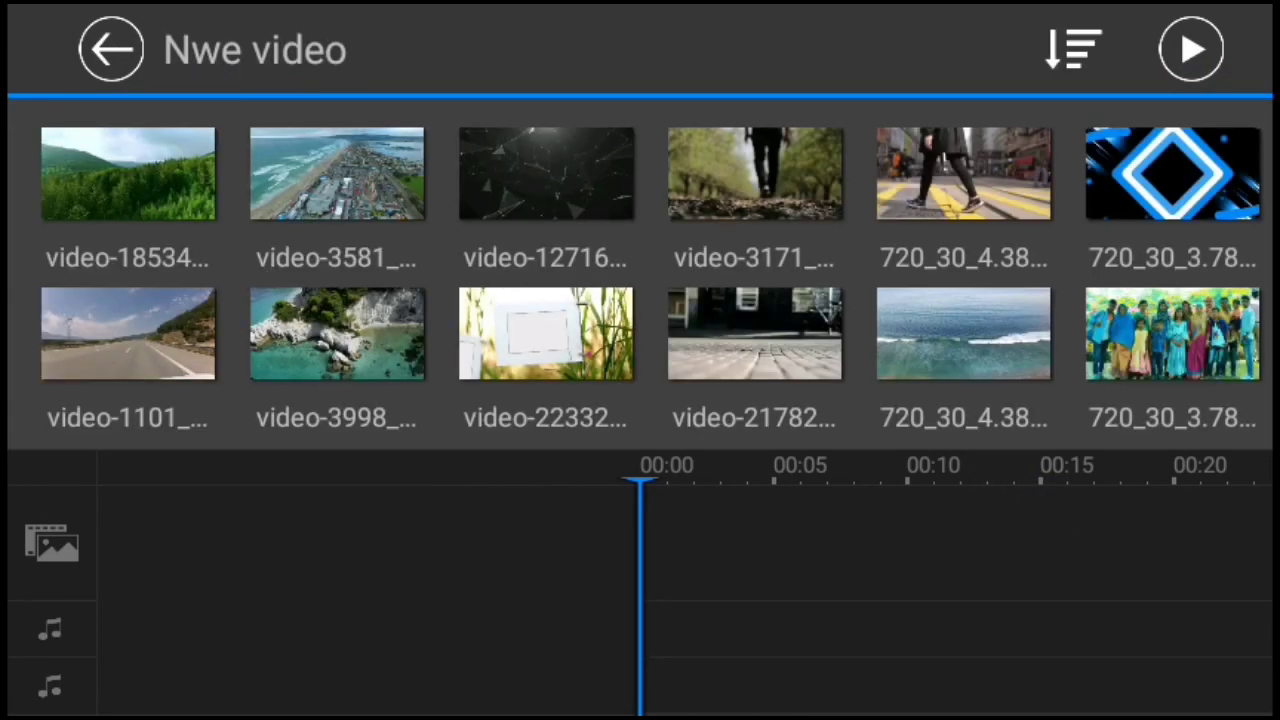
{"action": "left_click", "coordinate": [963, 173]}
{"action": "left_click", "coordinate": [963, 172]}
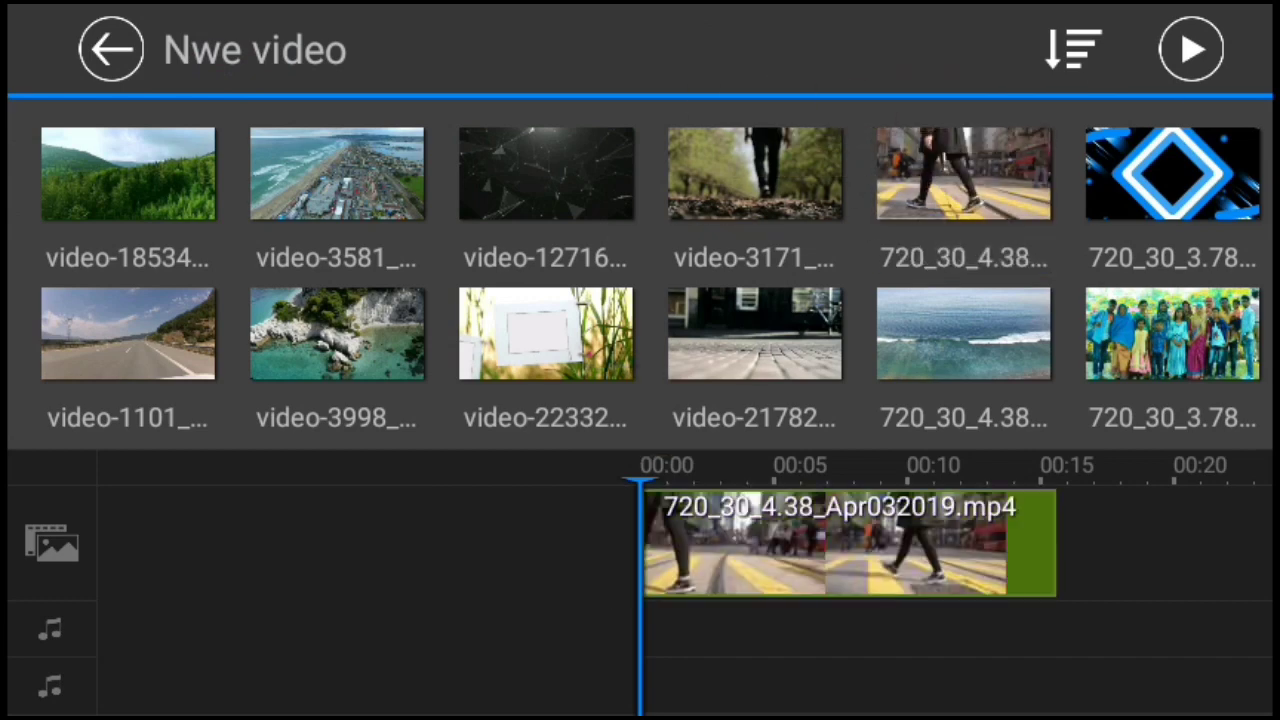
{"action": "left_click", "coordinate": [1191, 49]}
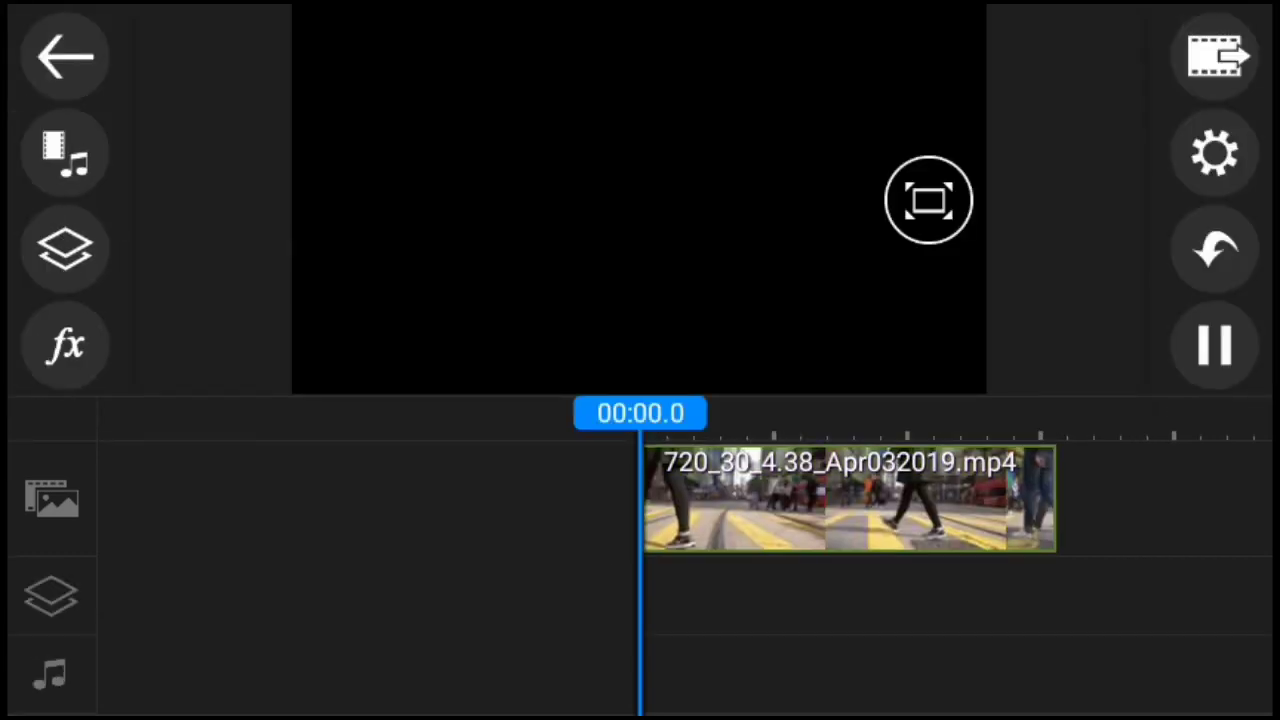
- Pause the preview and move the playhead to about 00:02.2
{"action": "left_click", "coordinate": [1215, 345]}
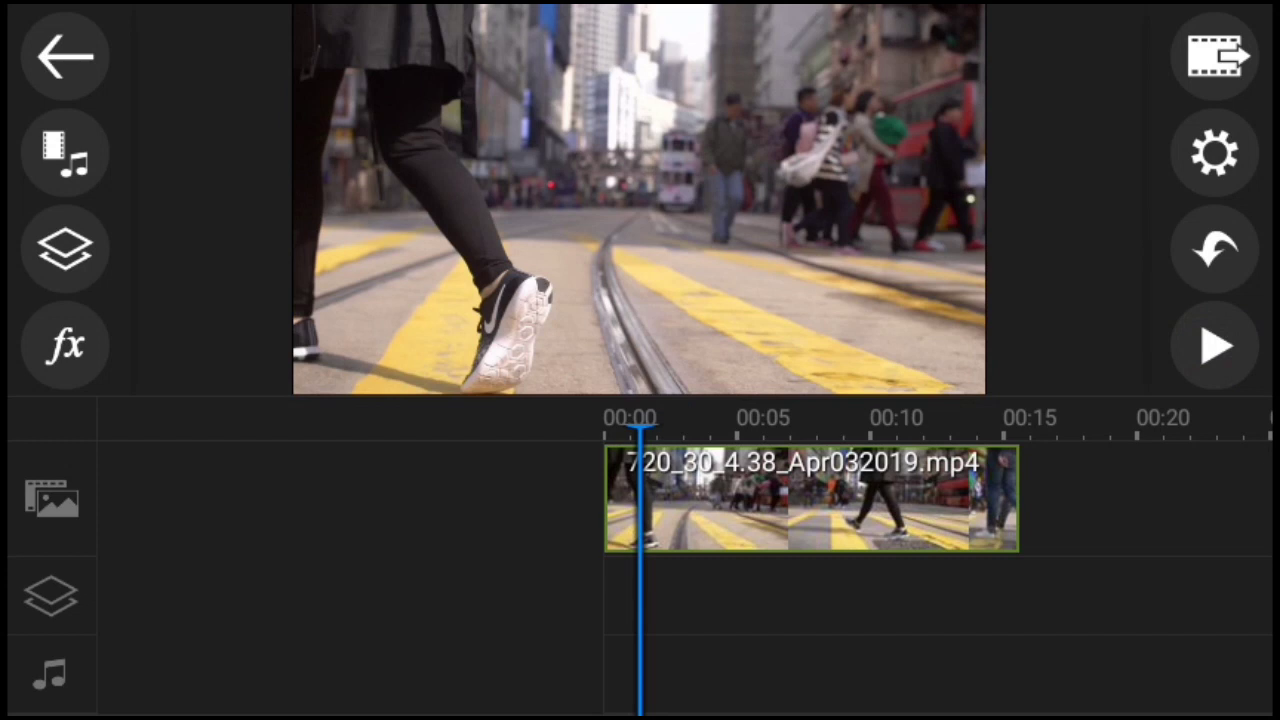
{"action": "left_click_drag", "start_coordinate": [1157, 537], "coordinate": [1142, 540]}
- Split the walking clip at the early cut points, up to about 00:07.3
{"action": "left_click", "coordinate": [863, 510]}
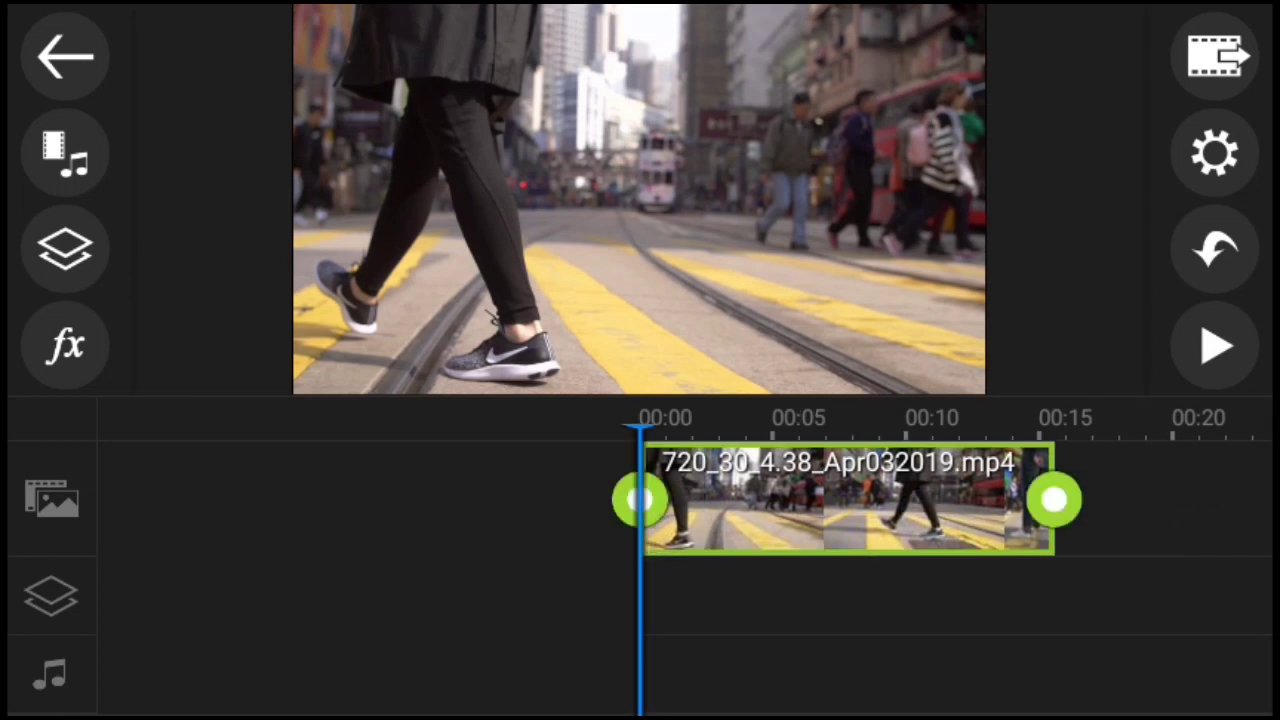
{"action": "left_click", "coordinate": [1060, 584]}
{"action": "left_click_drag", "start_coordinate": [1090, 586], "coordinate": [1014, 609]}
{"action": "left_click", "coordinate": [885, 472]}
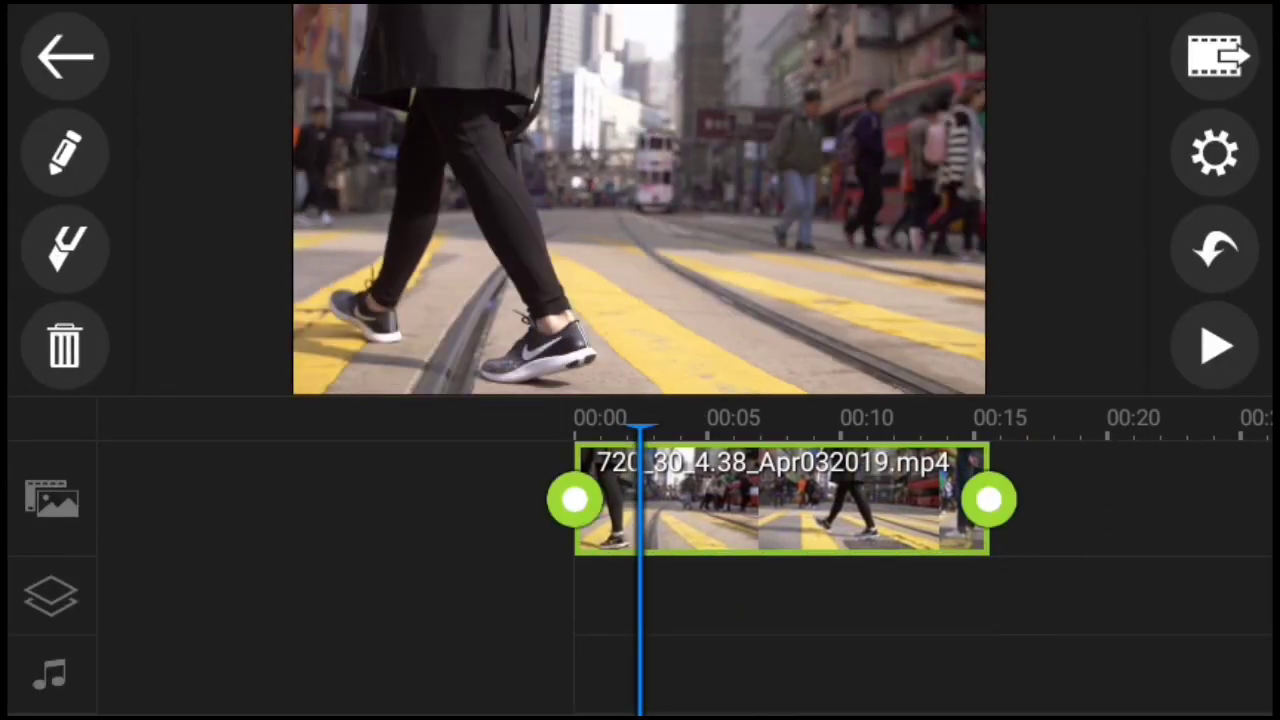
{"action": "left_click", "coordinate": [65, 248]}
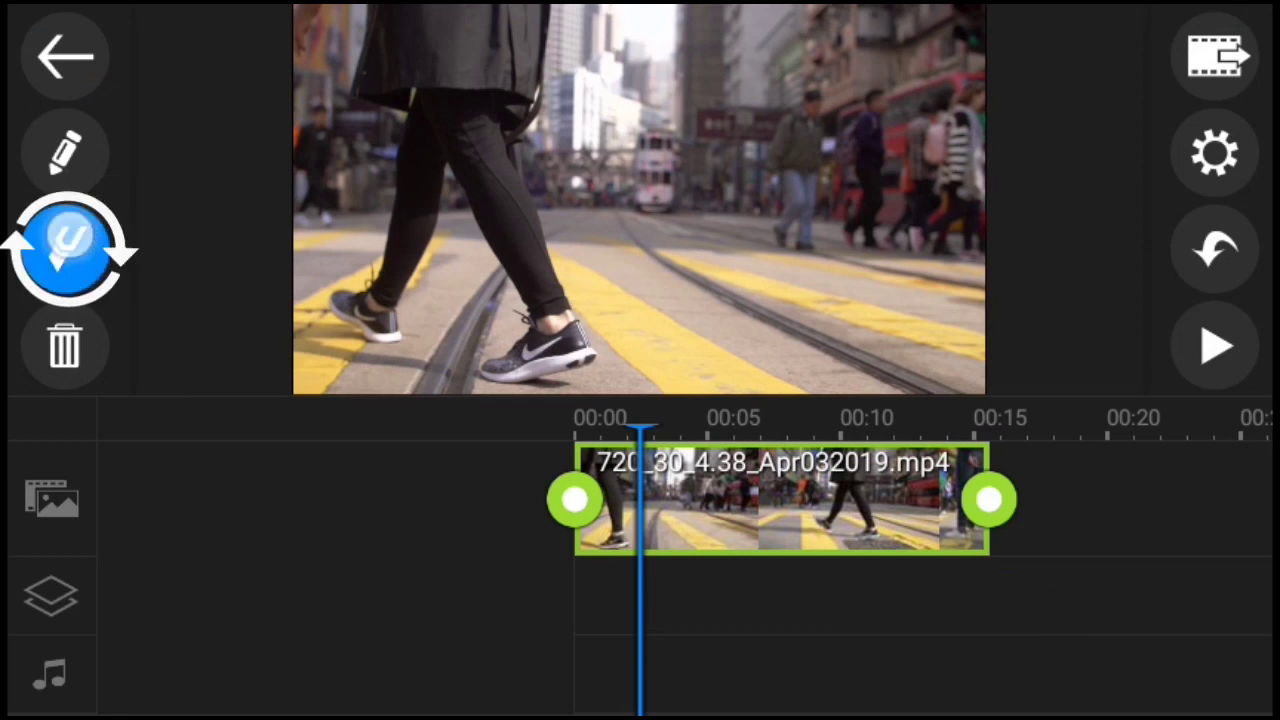
{"action": "left_click_drag", "start_coordinate": [1171, 577], "coordinate": [1104, 594]}
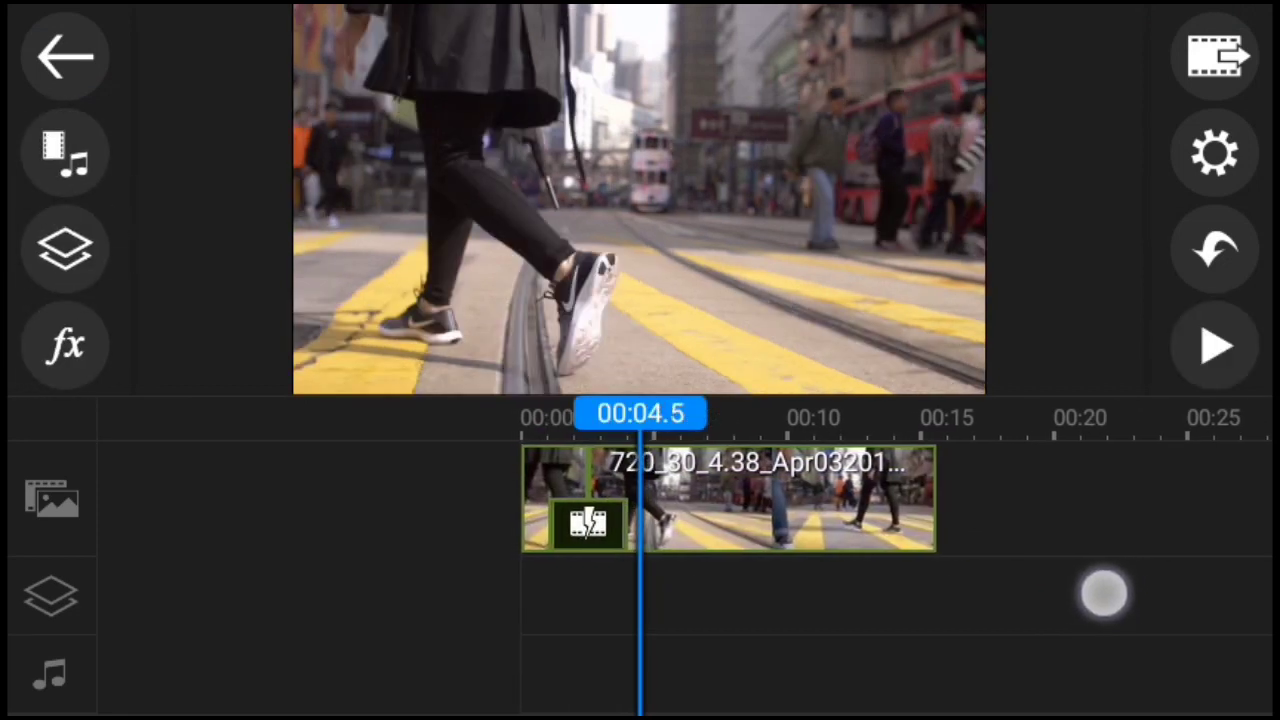
{"action": "left_click", "coordinate": [848, 495]}
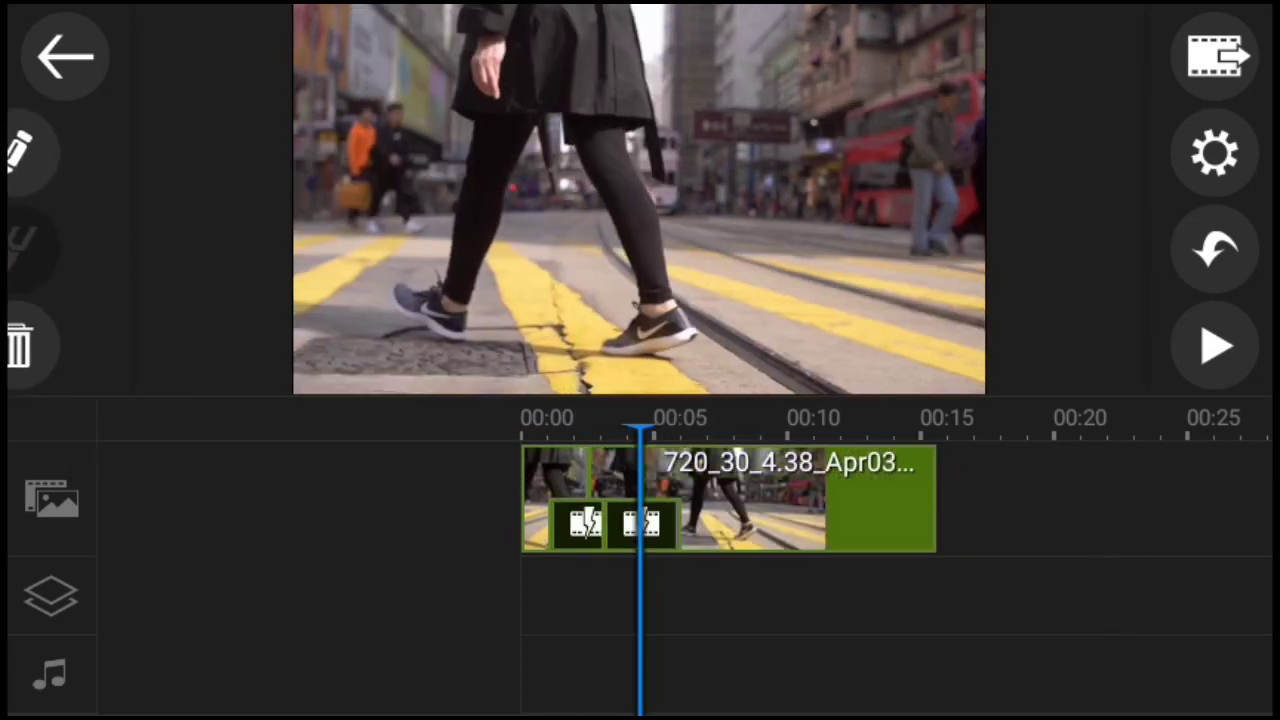
{"action": "left_click_drag", "start_coordinate": [1168, 508], "coordinate": [1071, 524]}
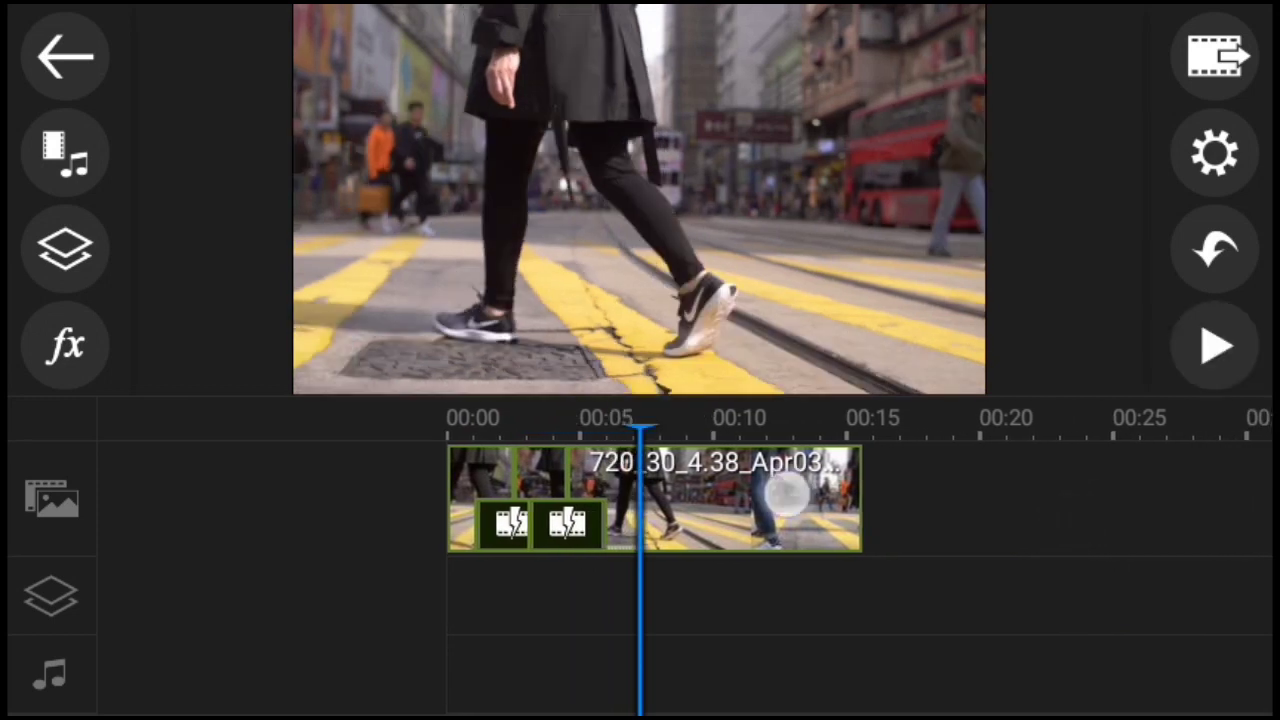
{"action": "left_click", "coordinate": [787, 492]}
{"action": "left_click", "coordinate": [64, 249]}
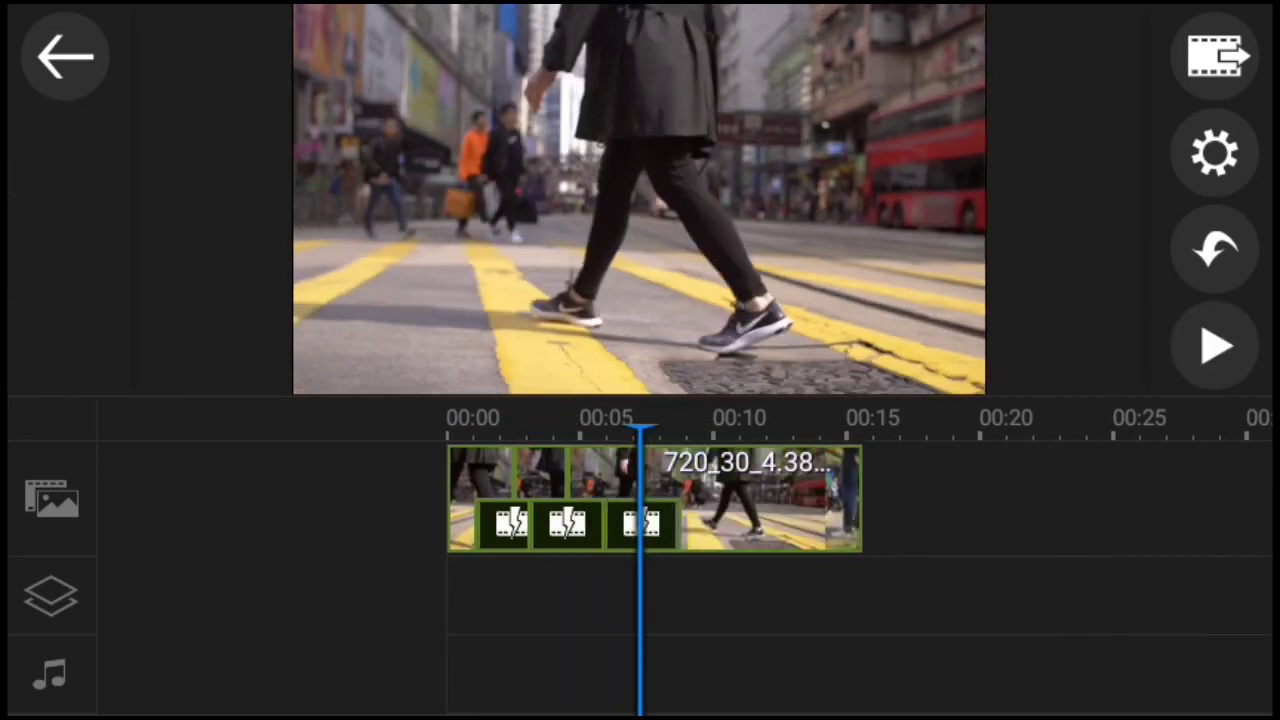
- Split the clip again at 00:09.2, 00:11.8 and 00:13.5, then return the playhead to the start
{"action": "left_click_drag", "start_coordinate": [1140, 500], "coordinate": [1075, 500]}
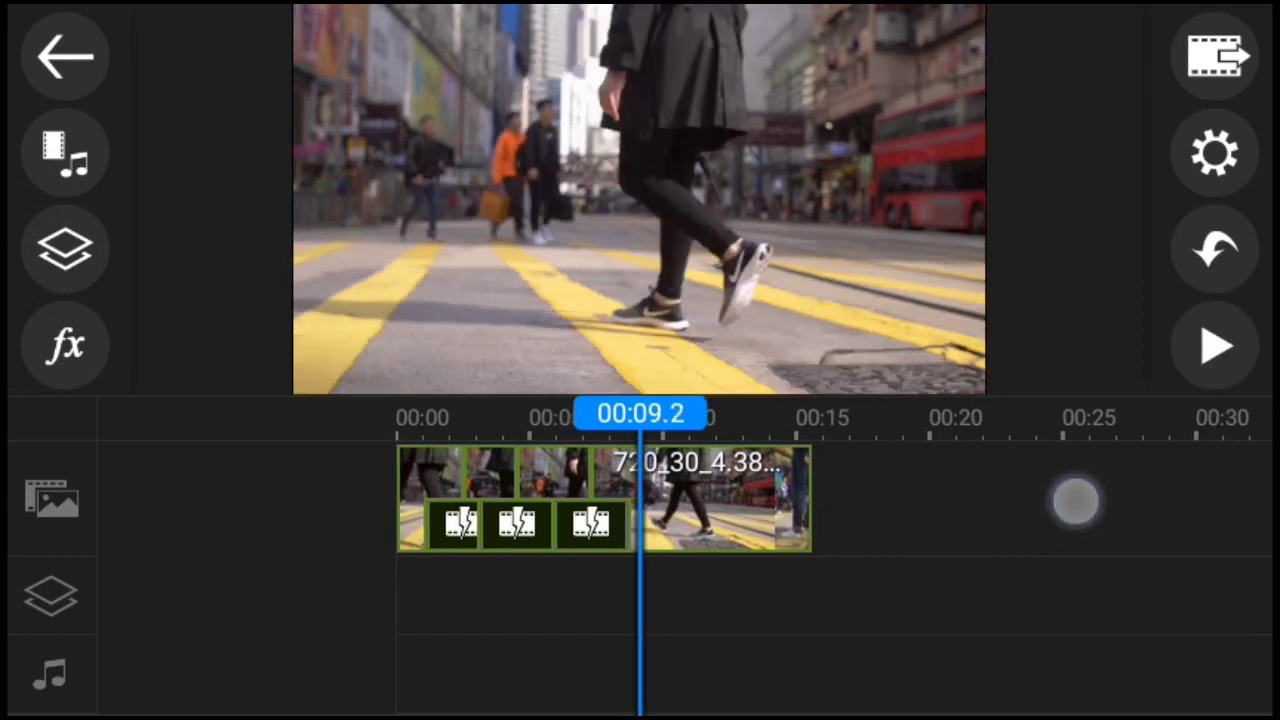
{"action": "left_click", "coordinate": [730, 500]}
{"action": "left_click", "coordinate": [64, 249]}
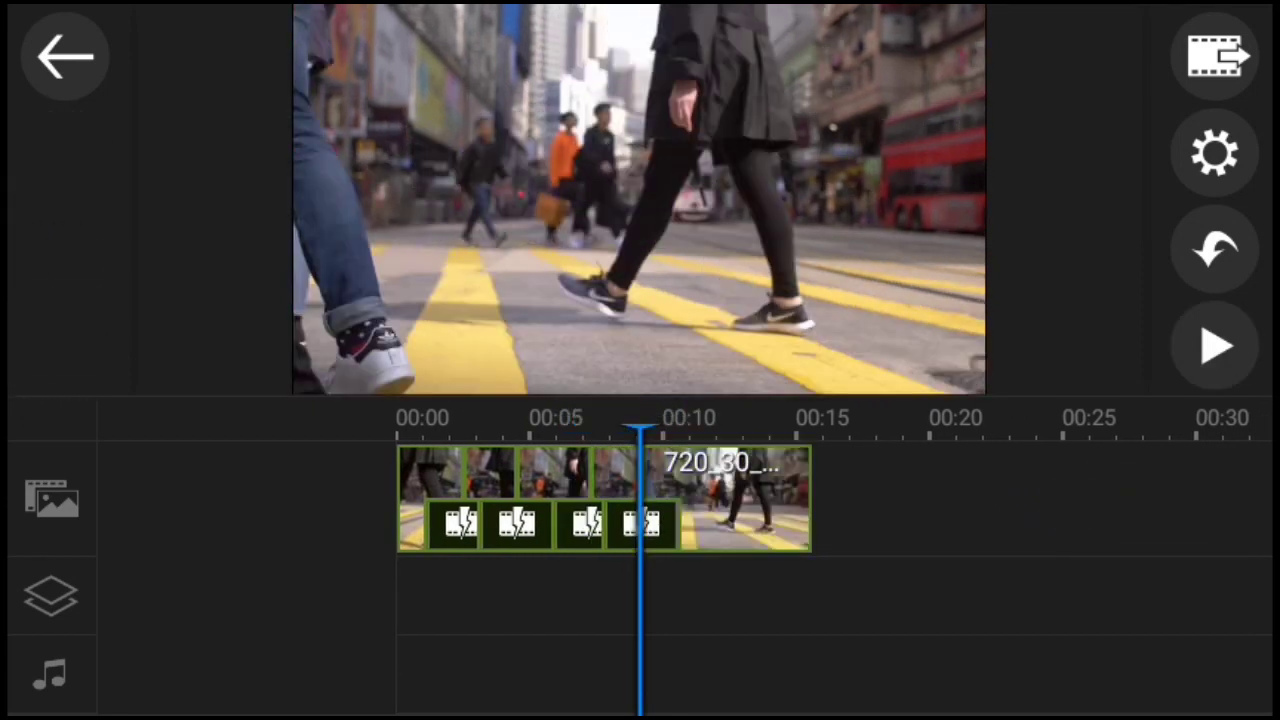
{"action": "left_click_drag", "start_coordinate": [1062, 549], "coordinate": [993, 552]}
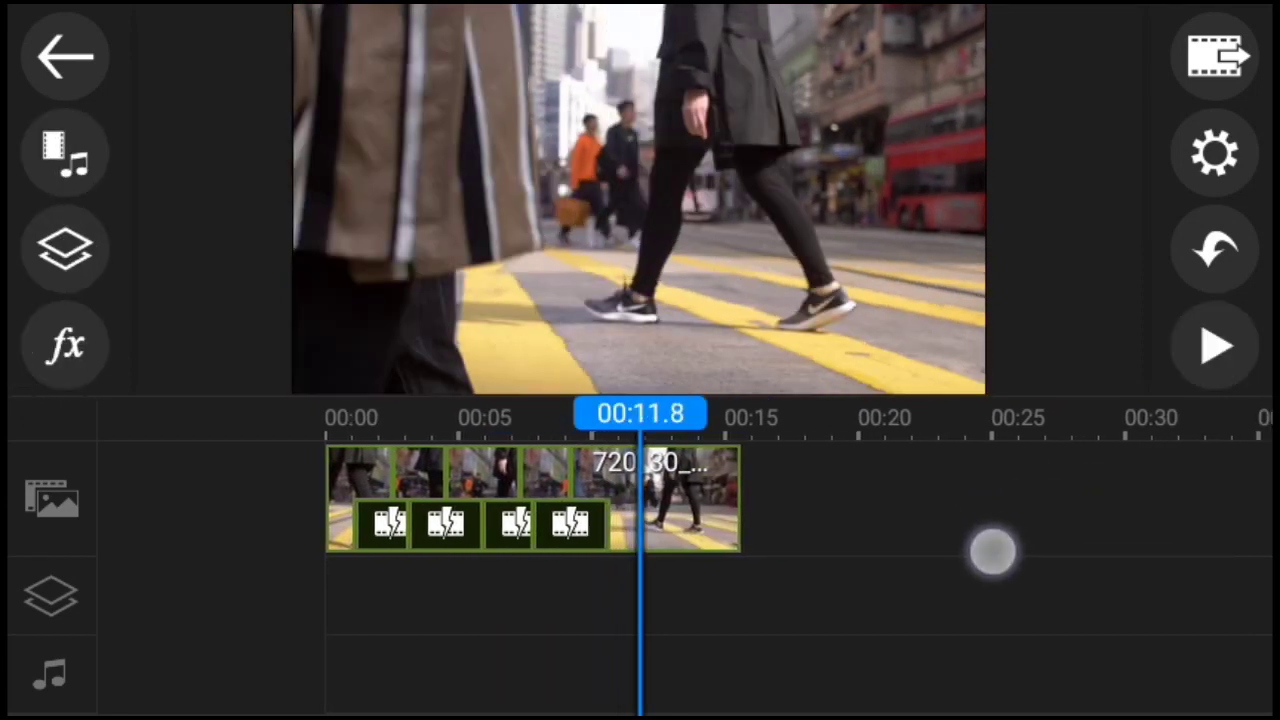
{"action": "left_click", "coordinate": [686, 514]}
{"action": "left_click", "coordinate": [64, 249]}
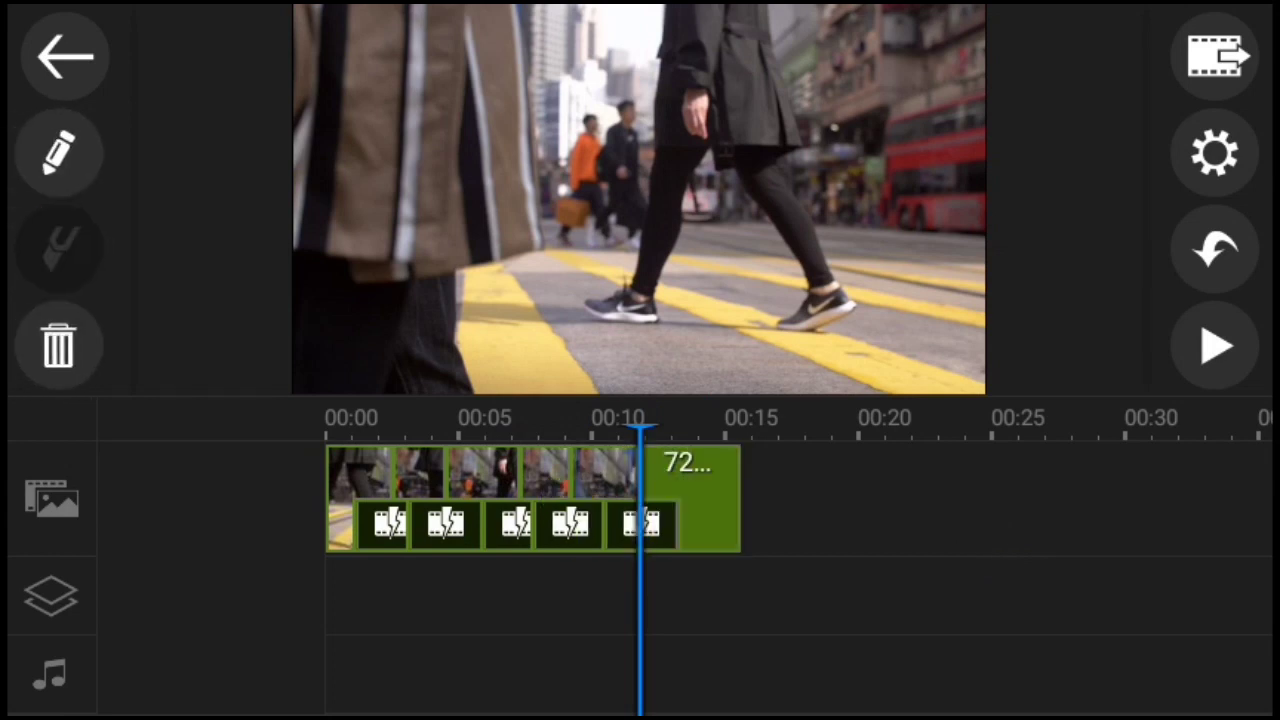
{"action": "left_click_drag", "start_coordinate": [1063, 534], "coordinate": [1029, 537]}
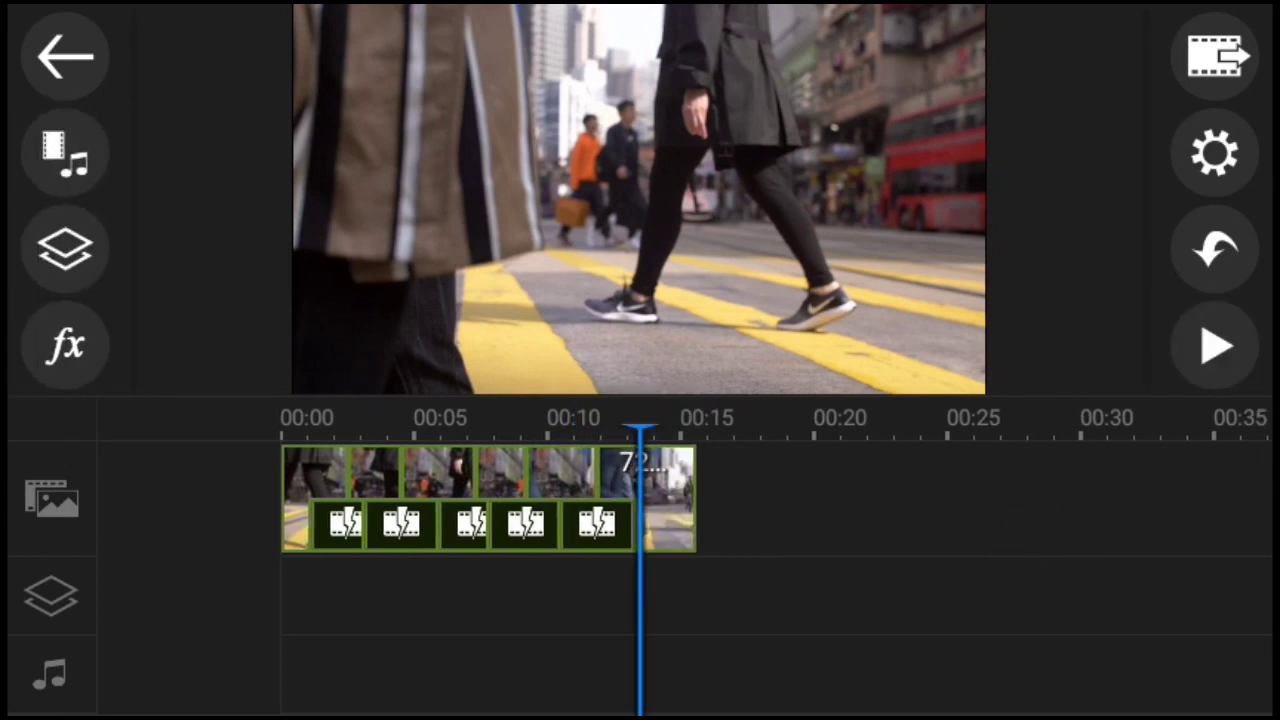
{"action": "left_click", "coordinate": [668, 500]}
{"action": "left_click", "coordinate": [64, 249]}
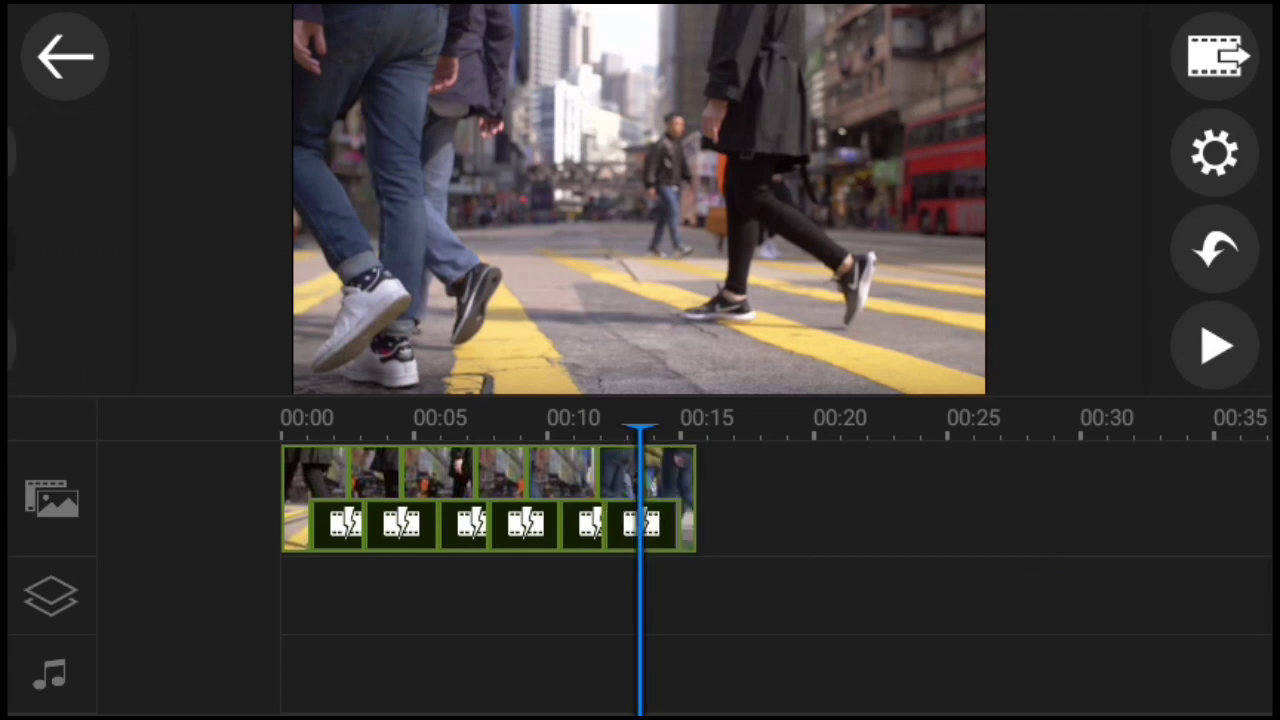
{"action": "left_click_drag", "start_coordinate": [400, 590], "coordinate": [758, 590]}
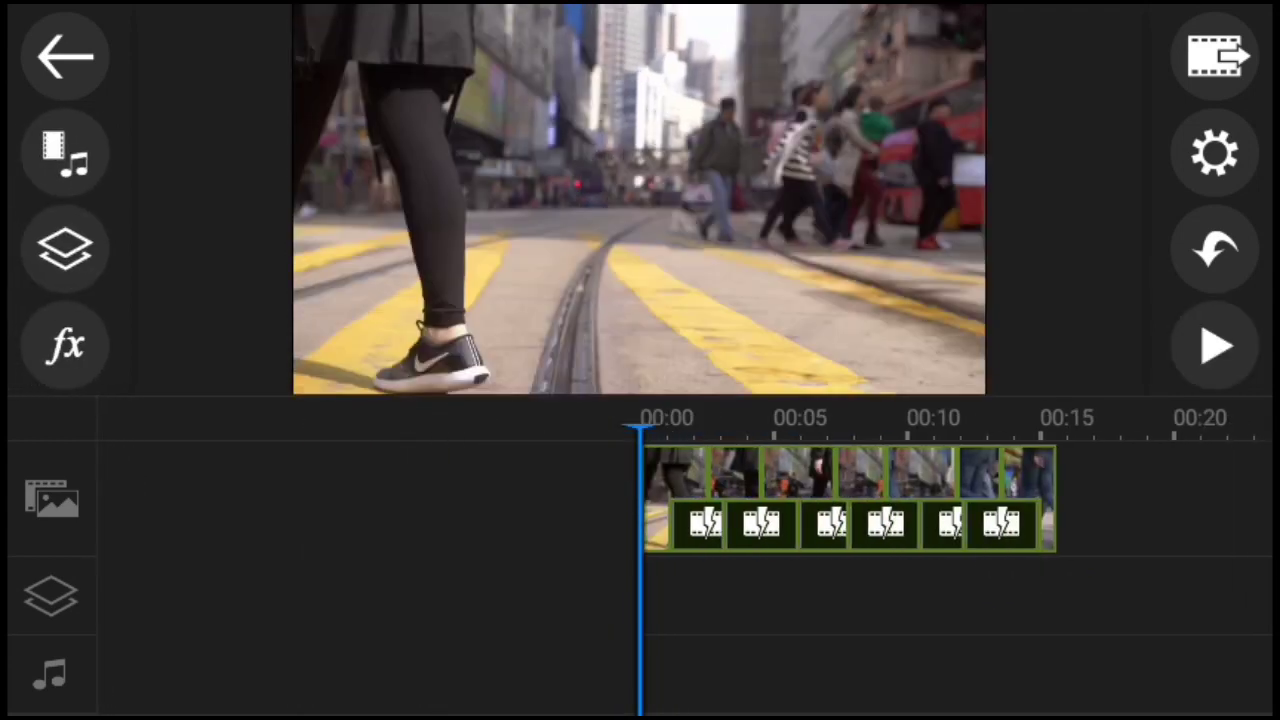
- Set the short piece around 00:02 to 8x speed, which mutes its audio
{"action": "left_click_drag", "start_coordinate": [980, 612], "coordinate": [915, 620]}
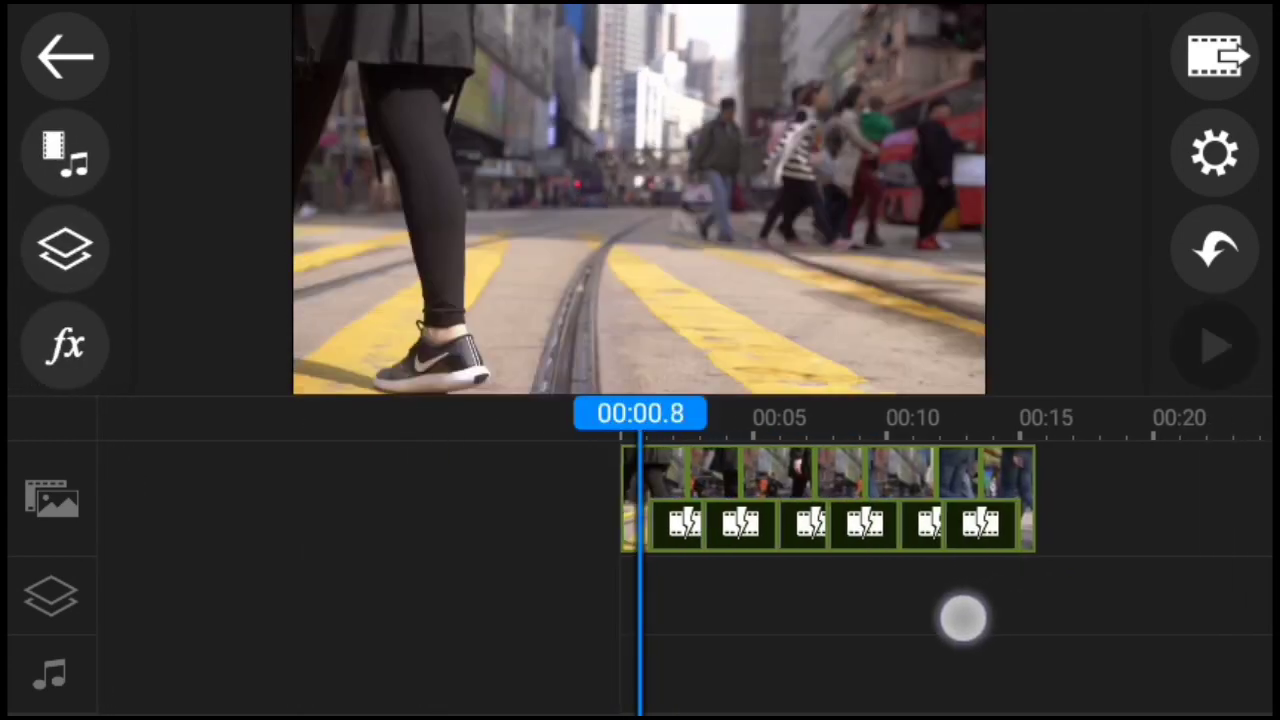
{"action": "left_click", "coordinate": [640, 520]}
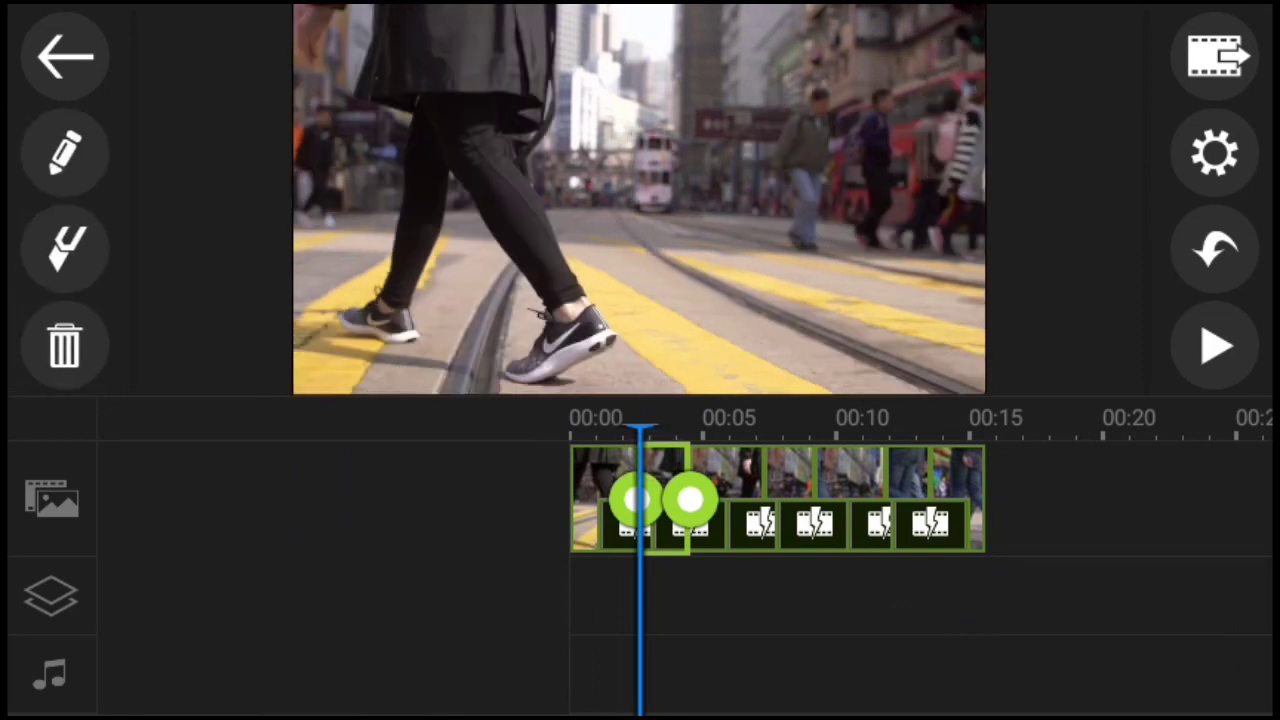
{"action": "left_click", "coordinate": [65, 152]}
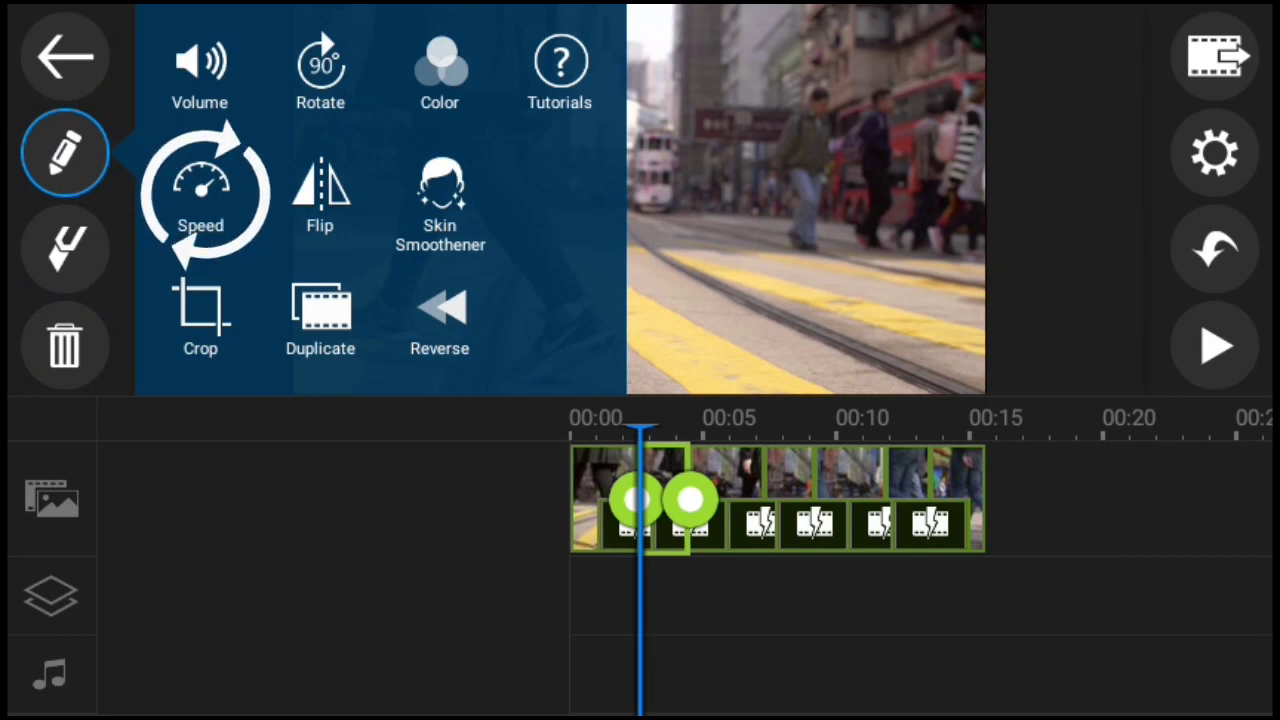
{"action": "left_click", "coordinate": [215, 208]}
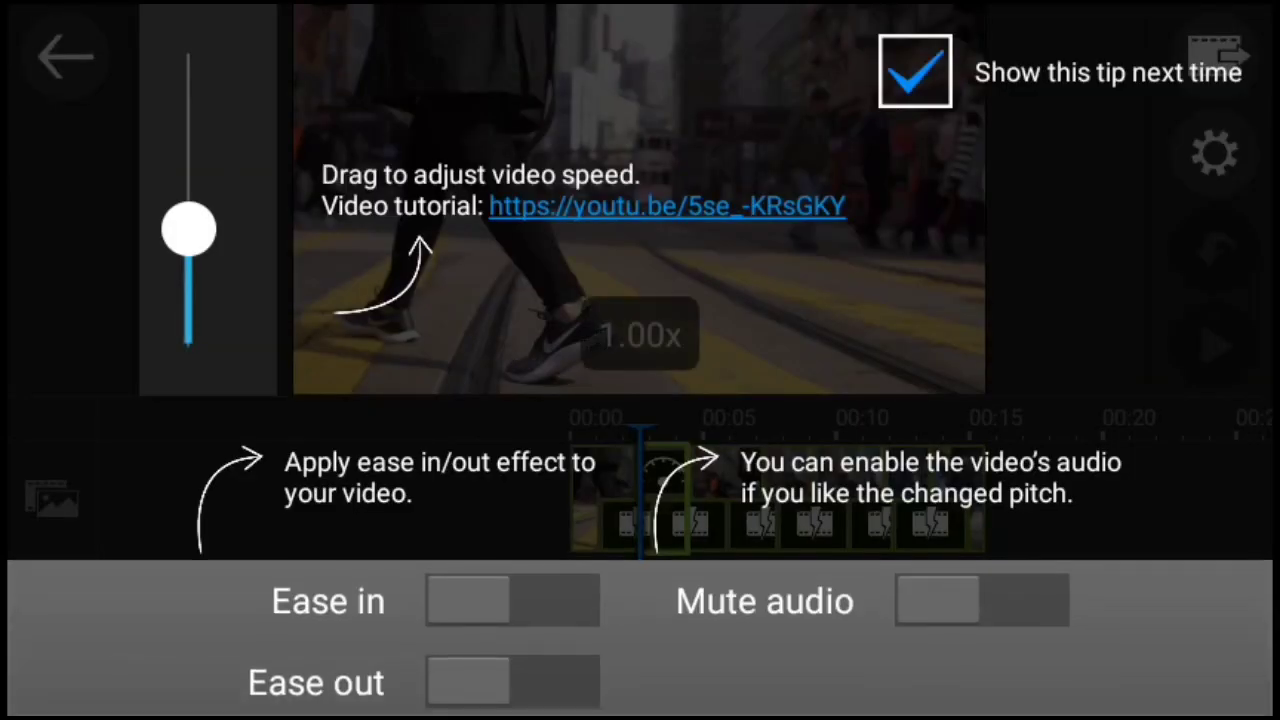
{"action": "left_click_drag", "start_coordinate": [182, 255], "coordinate": [220, 37]}
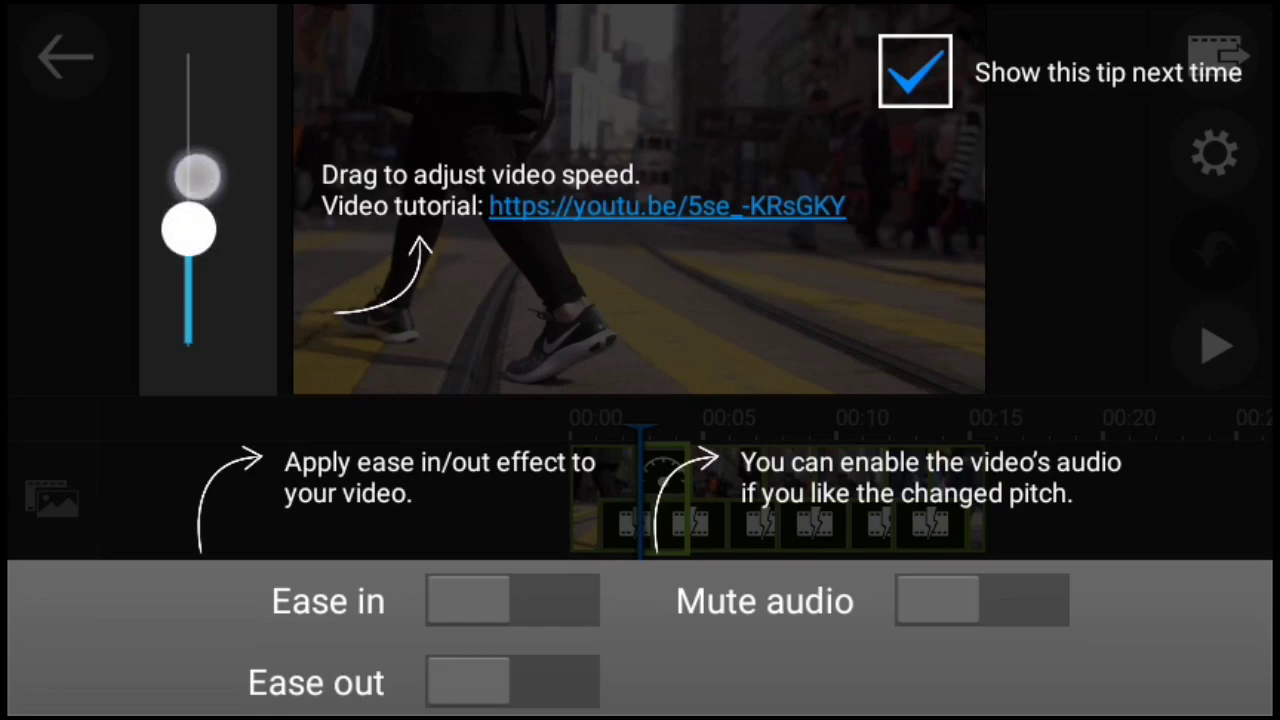
{"action": "left_click_drag", "start_coordinate": [180, 234], "coordinate": [189, 77]}
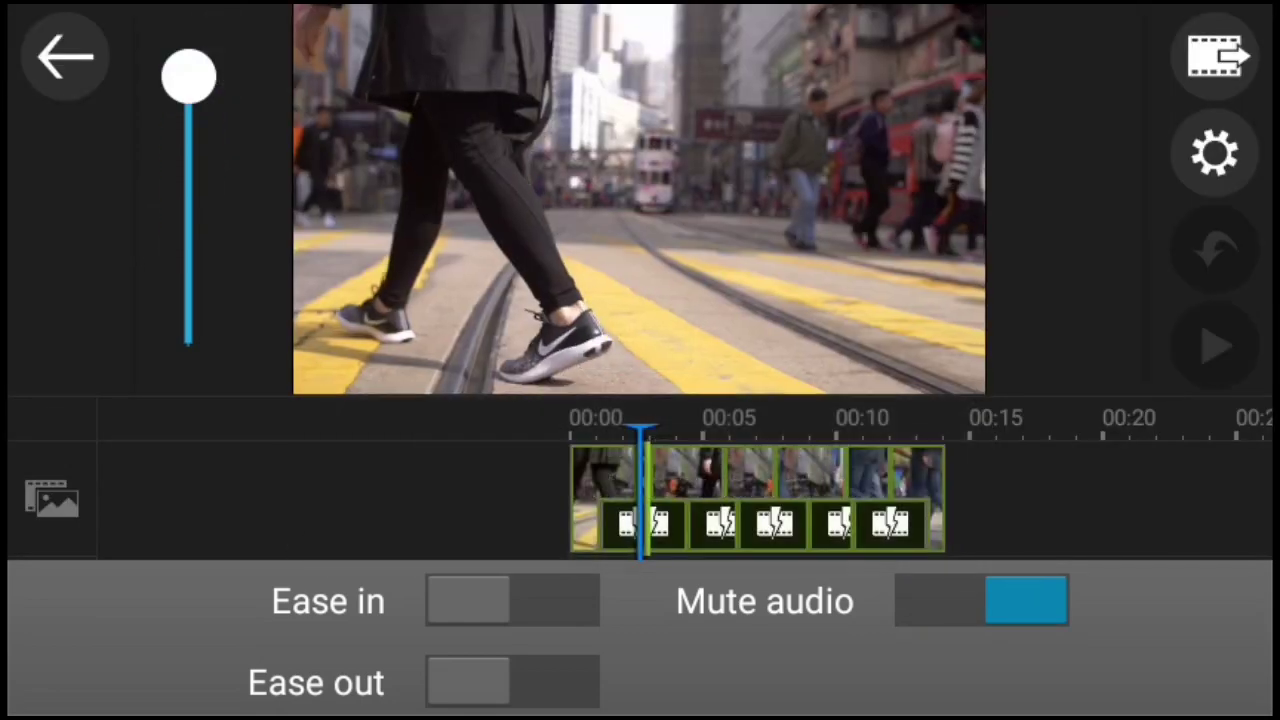
{"action": "left_click_drag", "start_coordinate": [189, 77], "coordinate": [200, 23]}
{"action": "left_click_drag", "start_coordinate": [189, 70], "coordinate": [189, 83]}
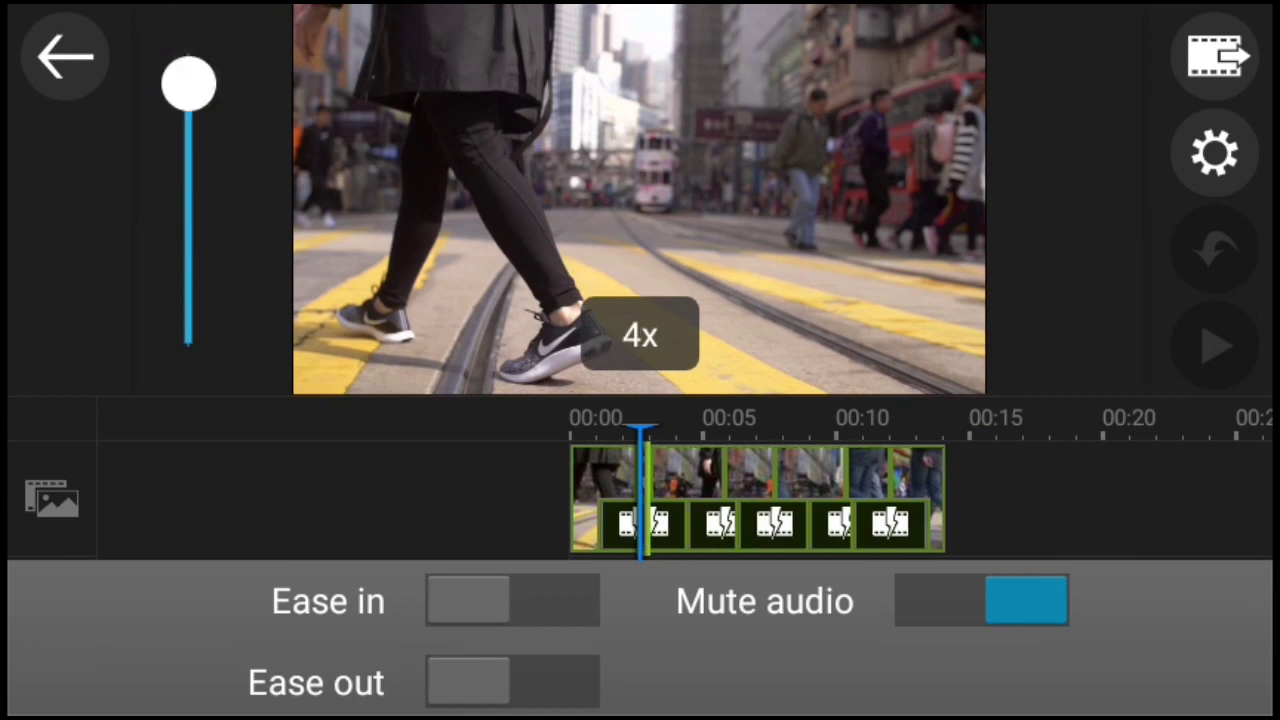
{"action": "left_click_drag", "start_coordinate": [189, 84], "coordinate": [208, 25]}
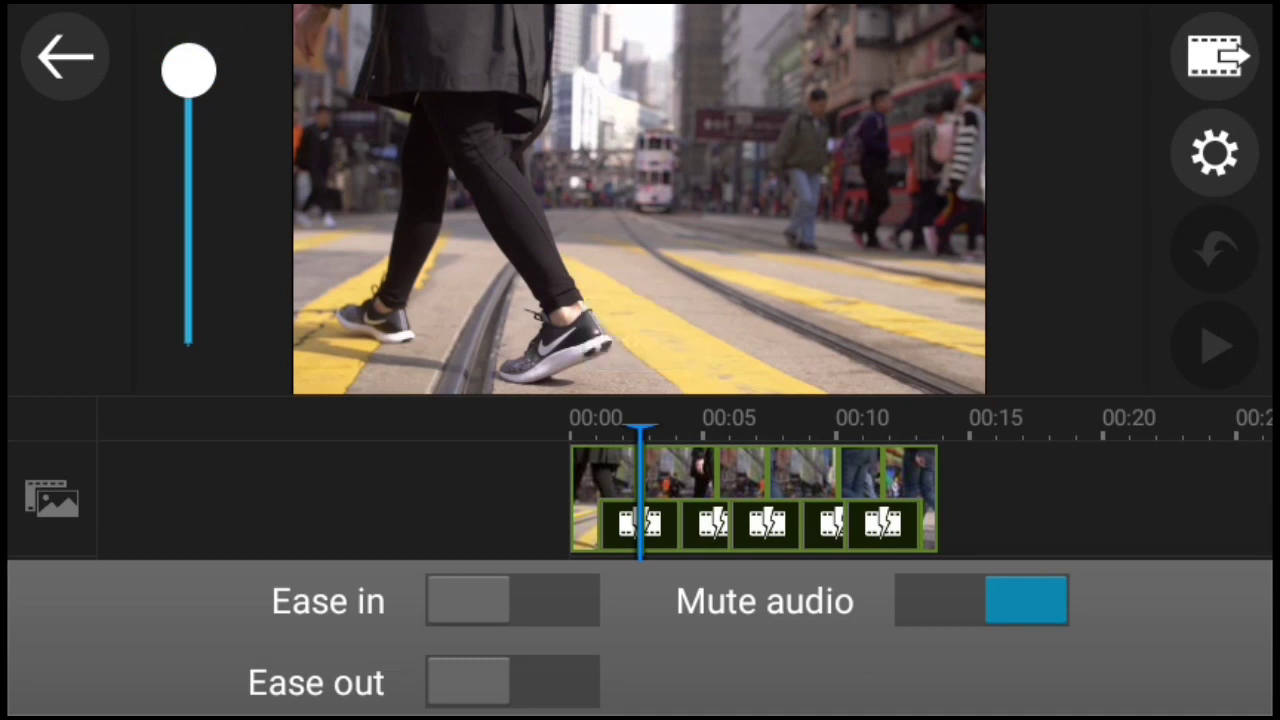
{"action": "left_click_drag", "start_coordinate": [1194, 480], "coordinate": [1091, 514]}
- Speed the piece at about 00:05 up to 8x
{"action": "left_click", "coordinate": [684, 500]}
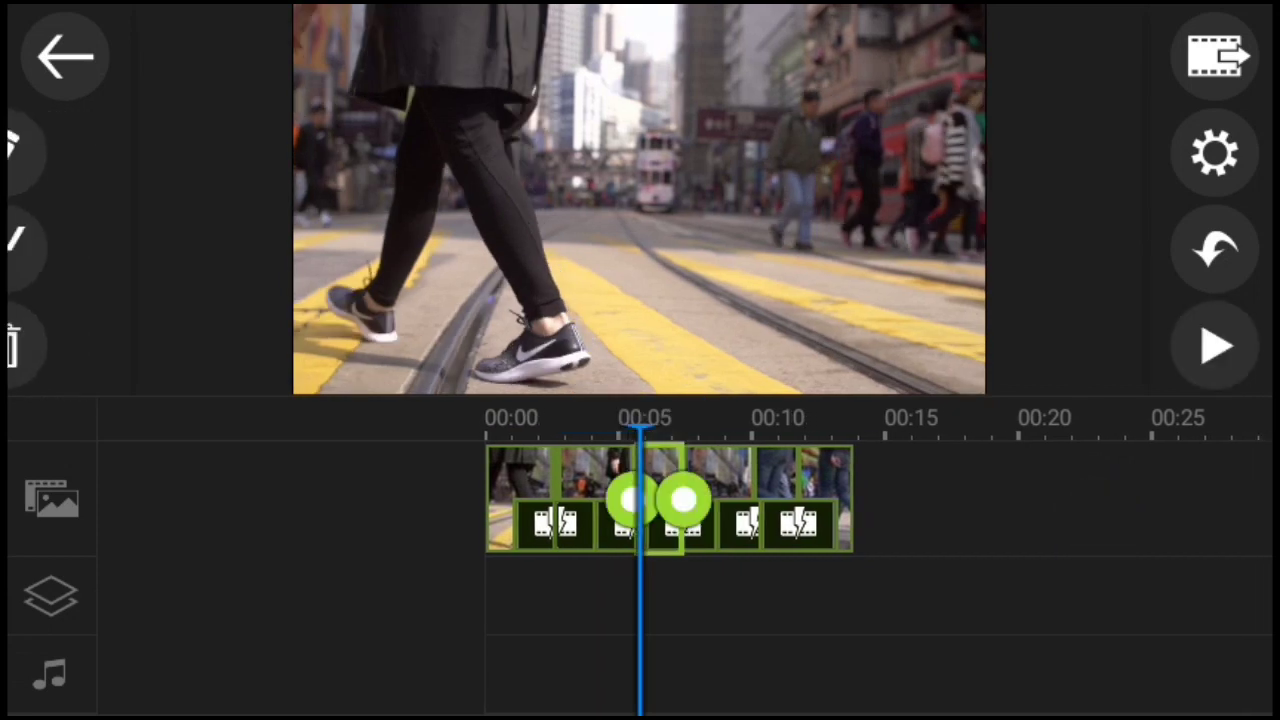
{"action": "left_click", "coordinate": [65, 152]}
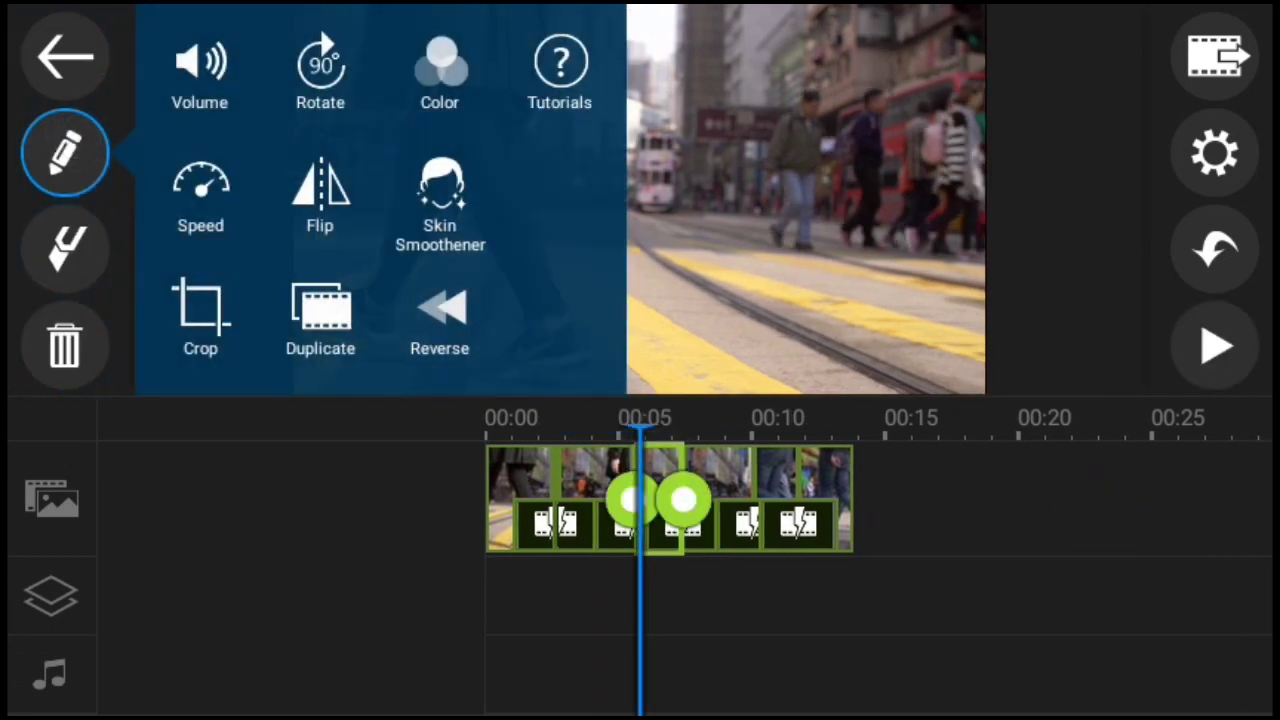
{"action": "left_click", "coordinate": [200, 195]}
{"action": "left_click_drag", "start_coordinate": [189, 229], "coordinate": [190, 152]}
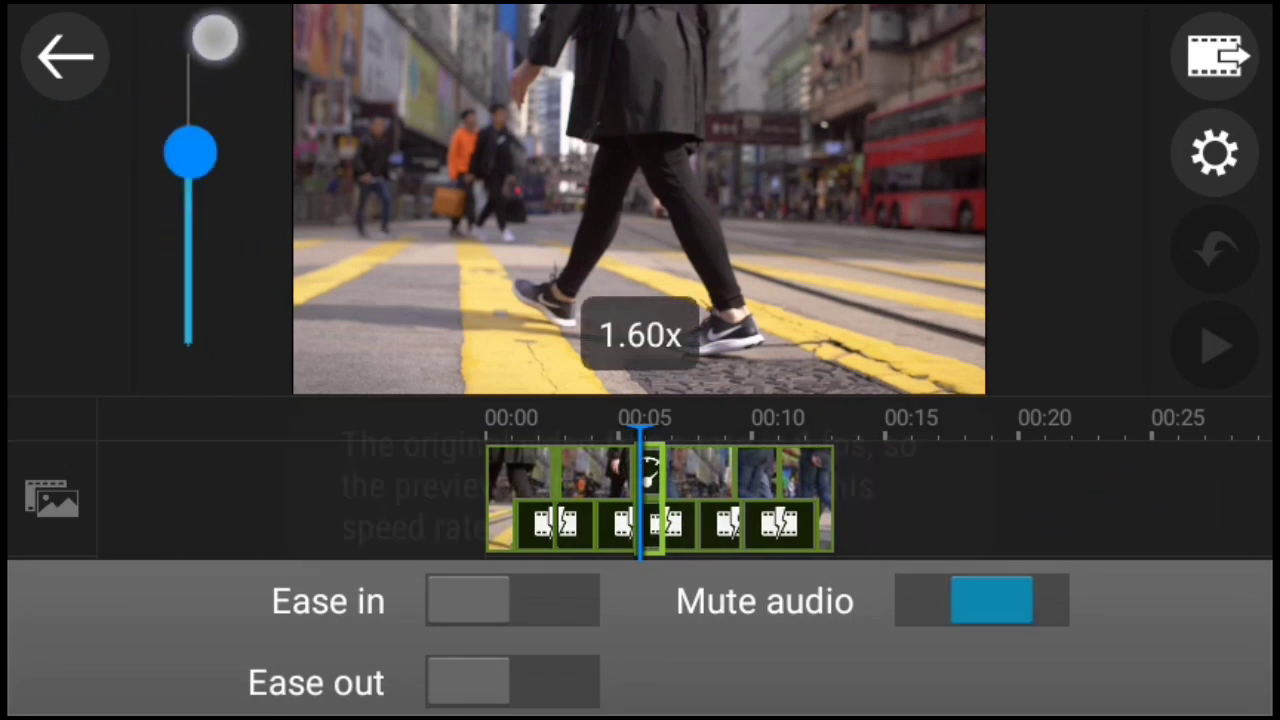
{"action": "left_click_drag", "start_coordinate": [215, 38], "coordinate": [189, 70]}
{"action": "left_click", "coordinate": [1180, 470]}
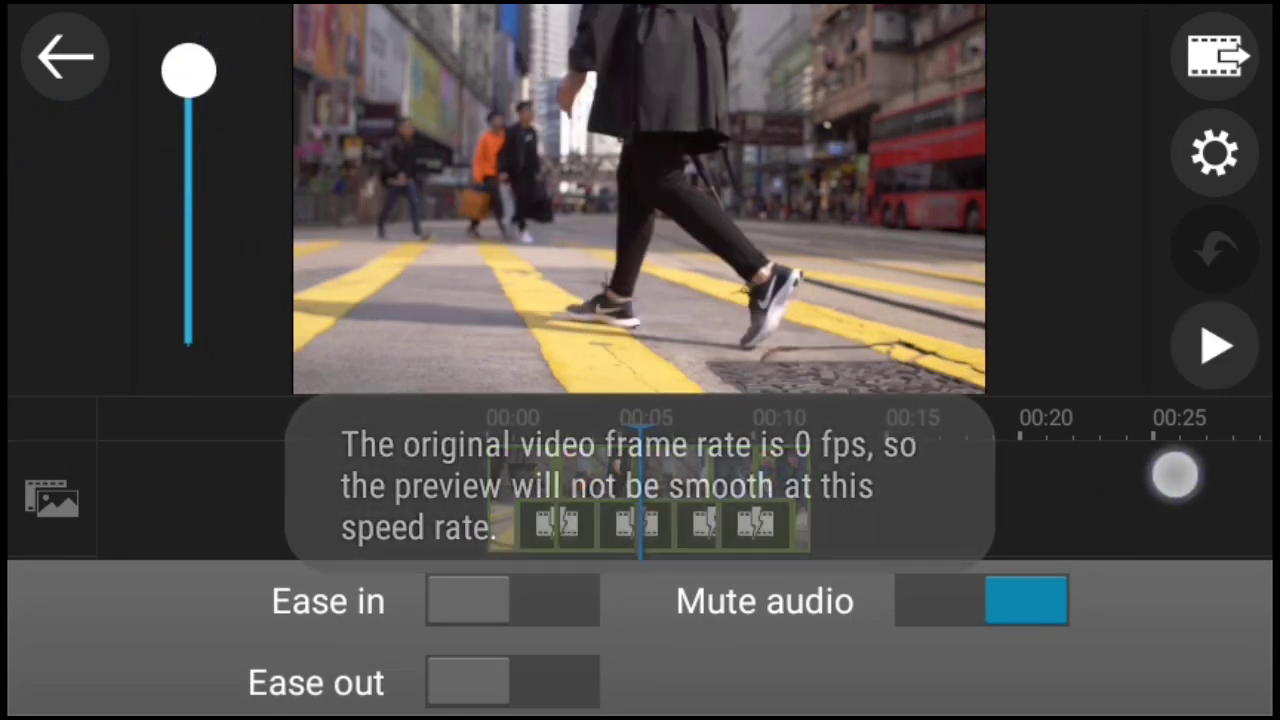
- Speed the piece at about 00:08.6 up to 8x as well
{"action": "left_click_drag", "start_coordinate": [1148, 502], "coordinate": [1100, 517]}
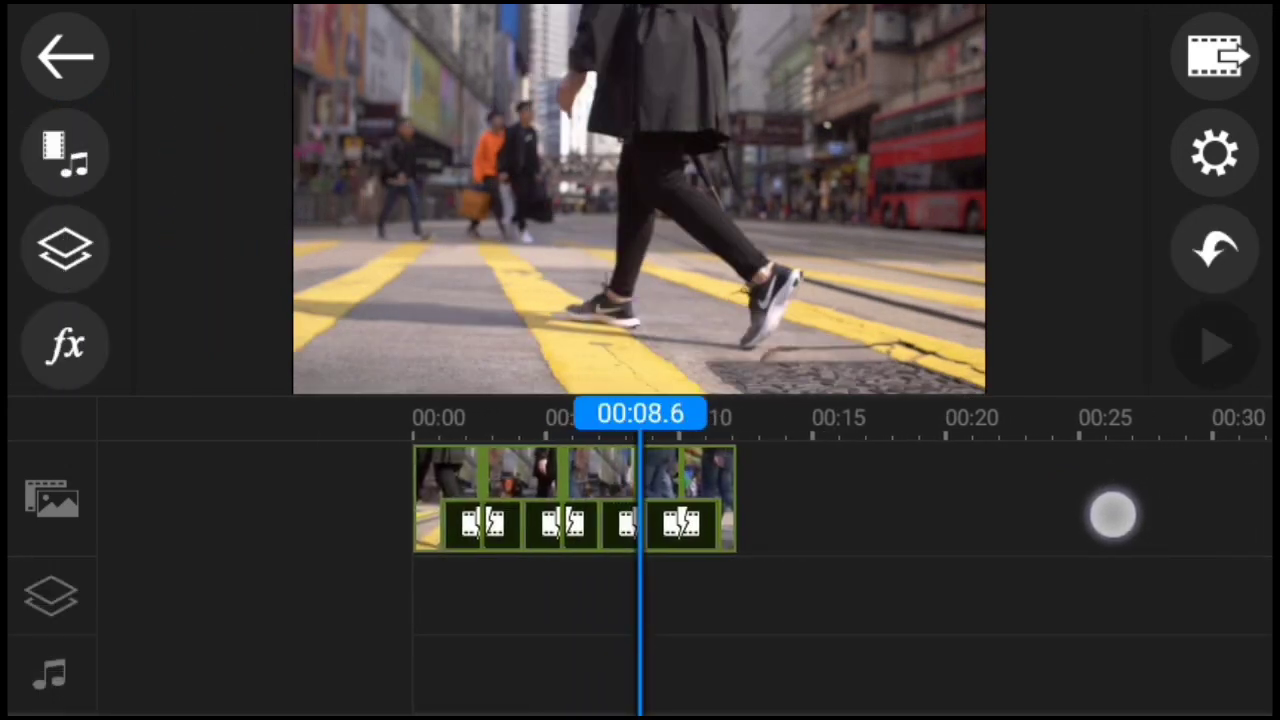
{"action": "left_click", "coordinate": [645, 500]}
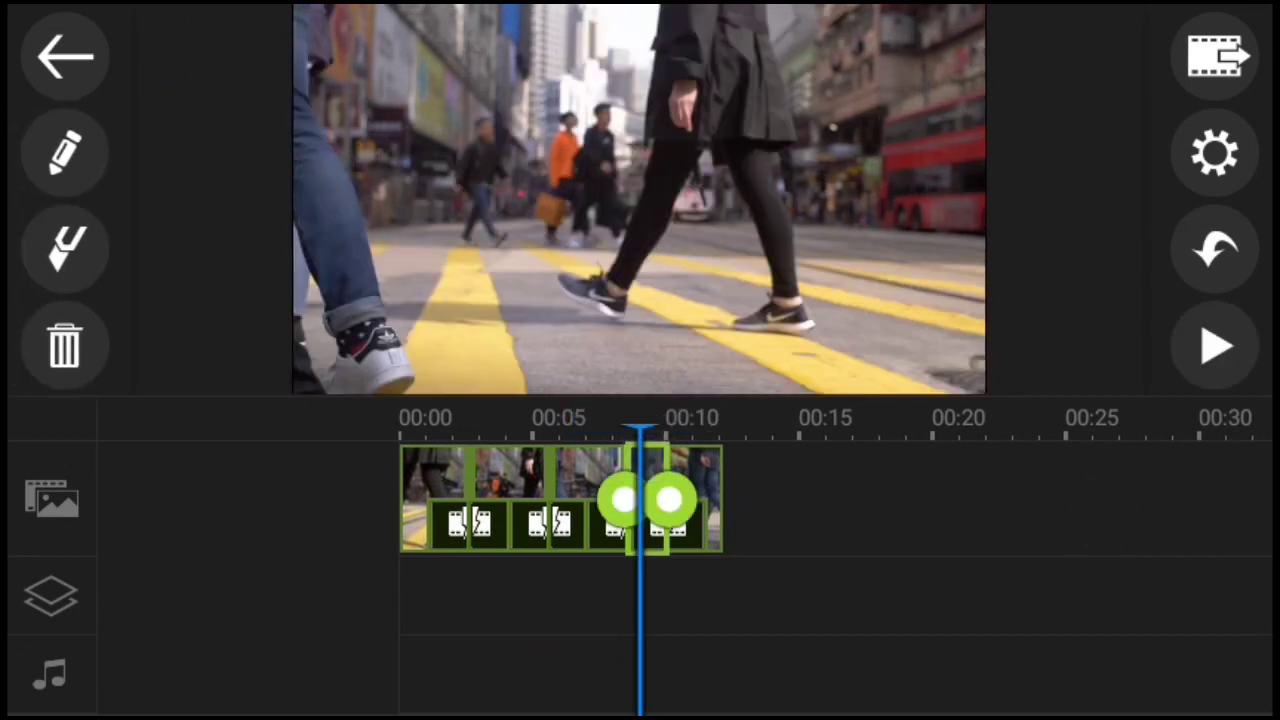
{"action": "left_click", "coordinate": [200, 200]}
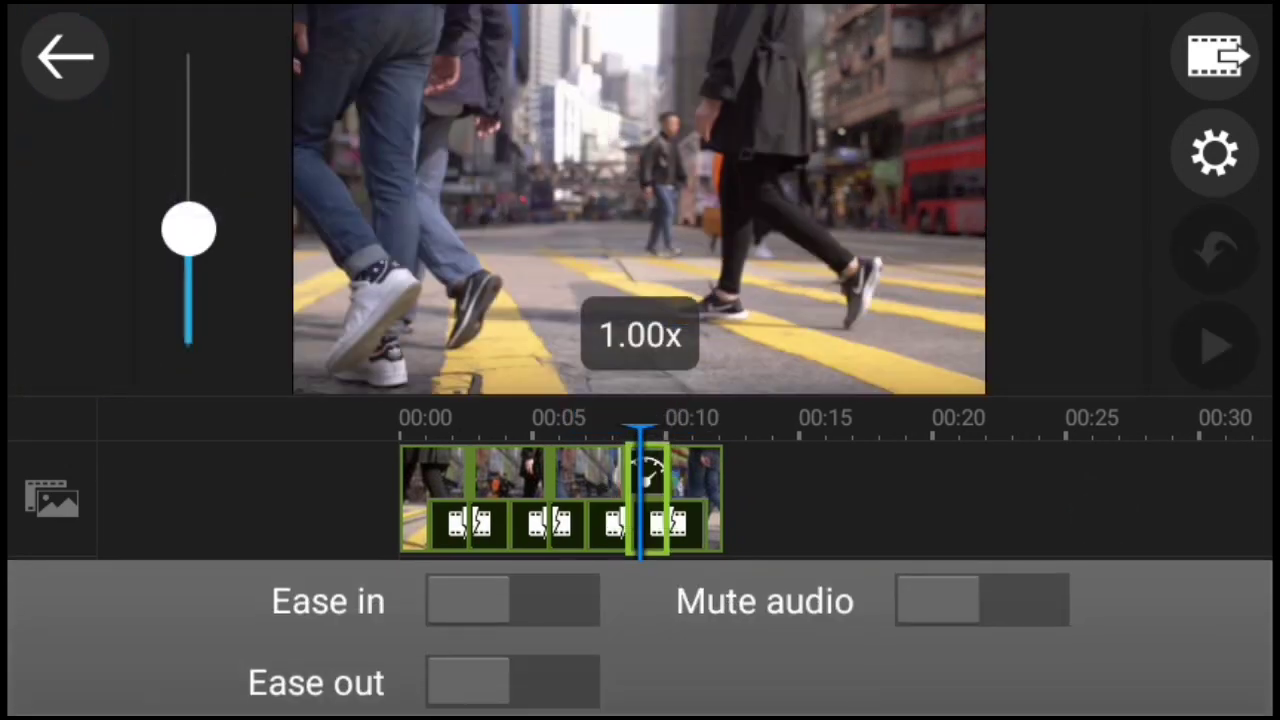
{"action": "left_click_drag", "start_coordinate": [188, 229], "coordinate": [188, 70]}
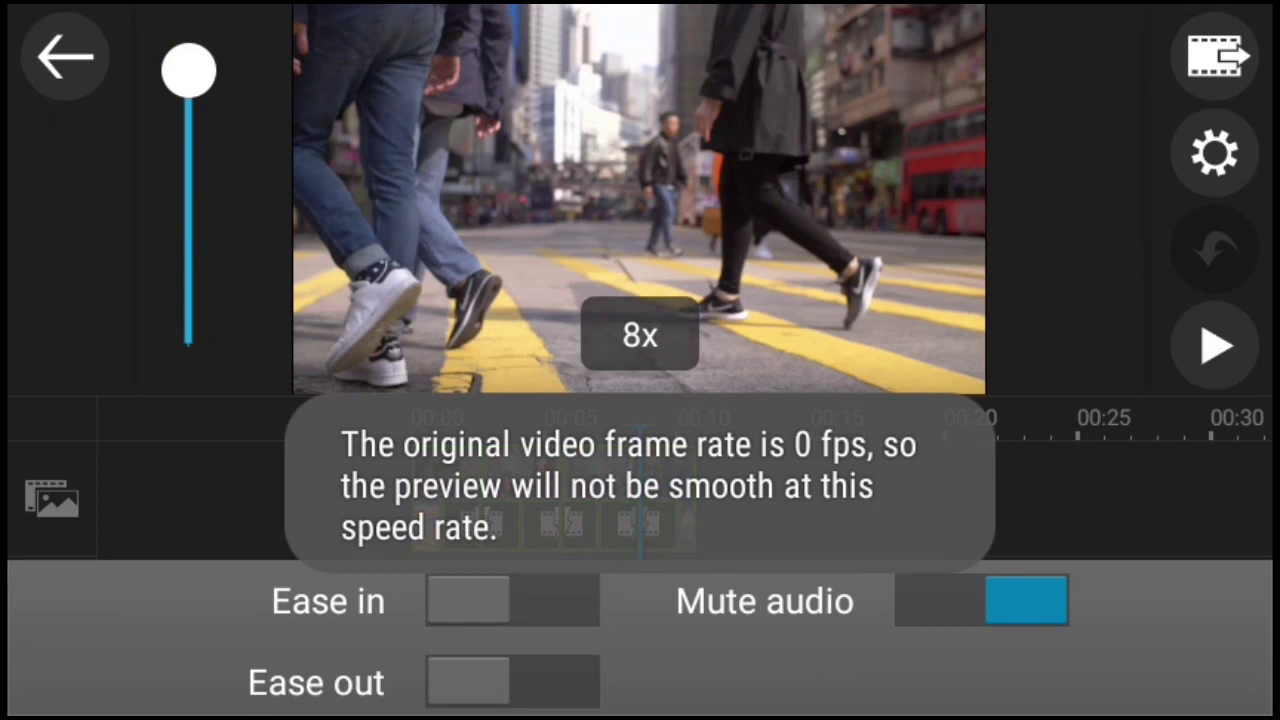
{"action": "key", "text": "Escape"}
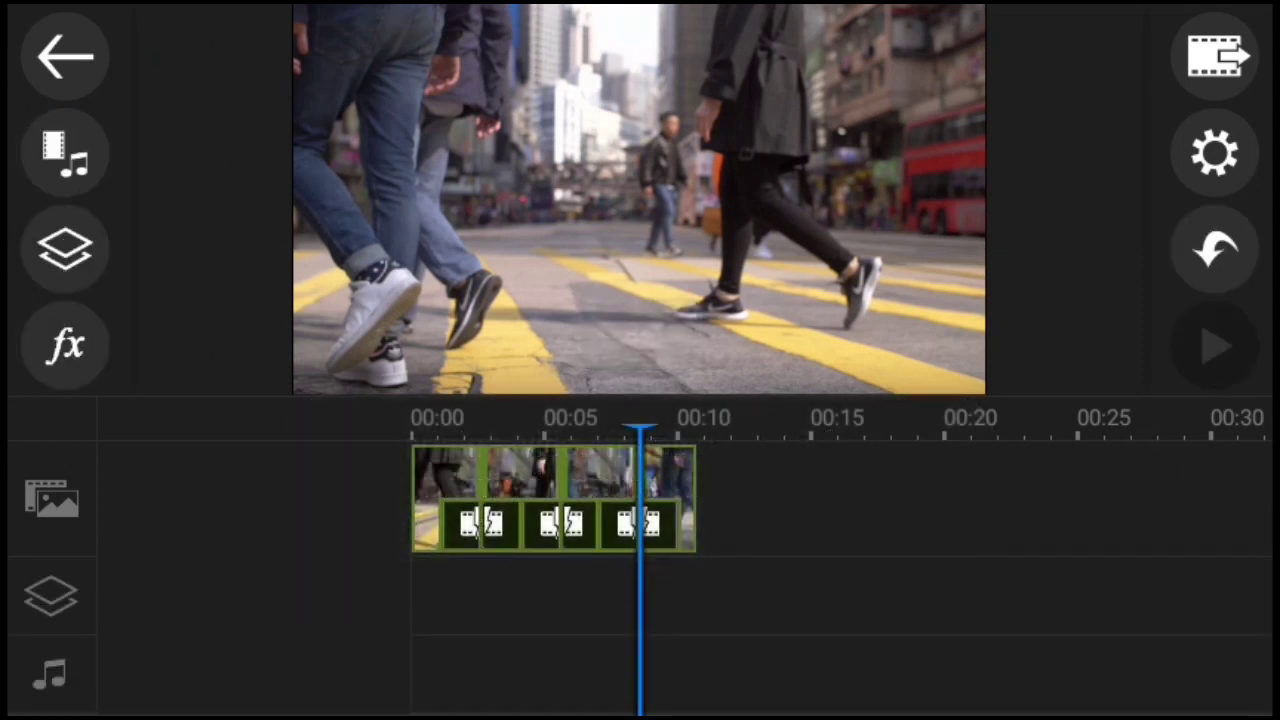
{"action": "mouse_move", "coordinate": [1160, 546]}
{"action": "left_mouse_down"}
{"action": "mouse_move", "coordinate": [1106, 546]}
{"action": "mouse_move", "coordinate": [1229, 491]}
{"action": "left_mouse_up"}
- On the opening piece, try 0.70x and about 1.05x, then remove its speed effect
{"action": "left_click_drag", "start_coordinate": [1040, 594], "coordinate": [1206, 535]}
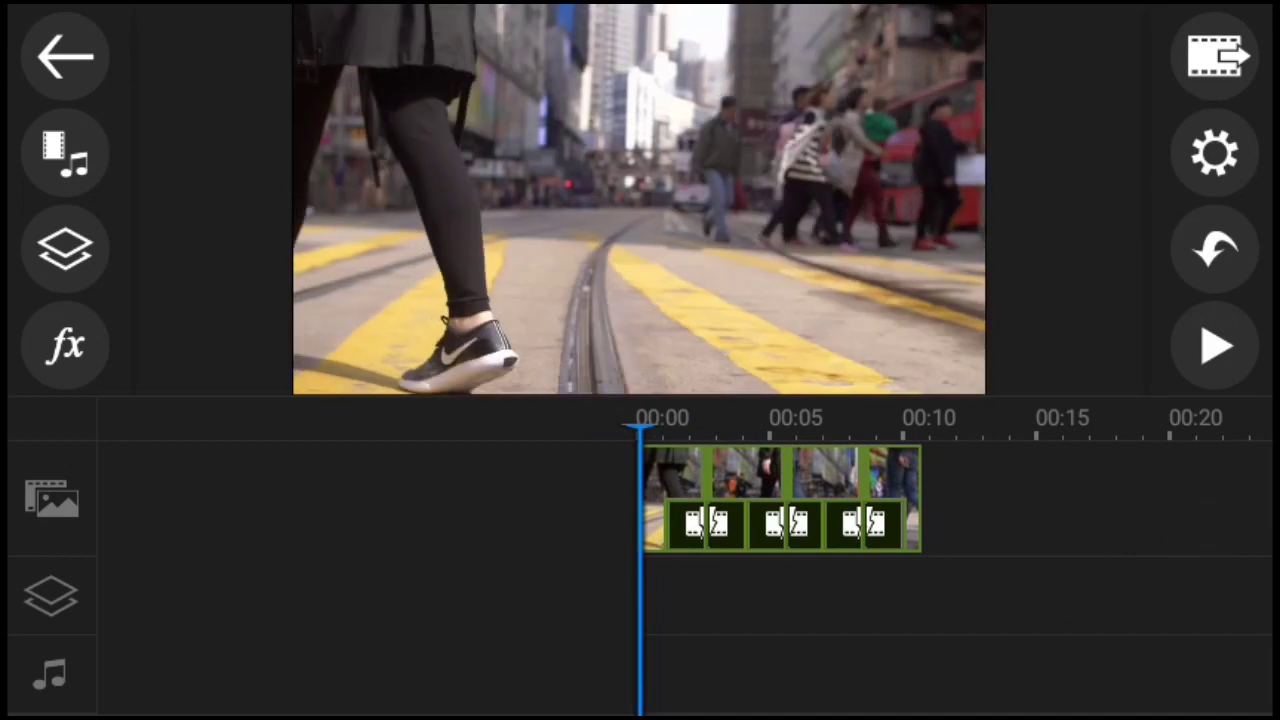
{"action": "left_click", "coordinate": [666, 455]}
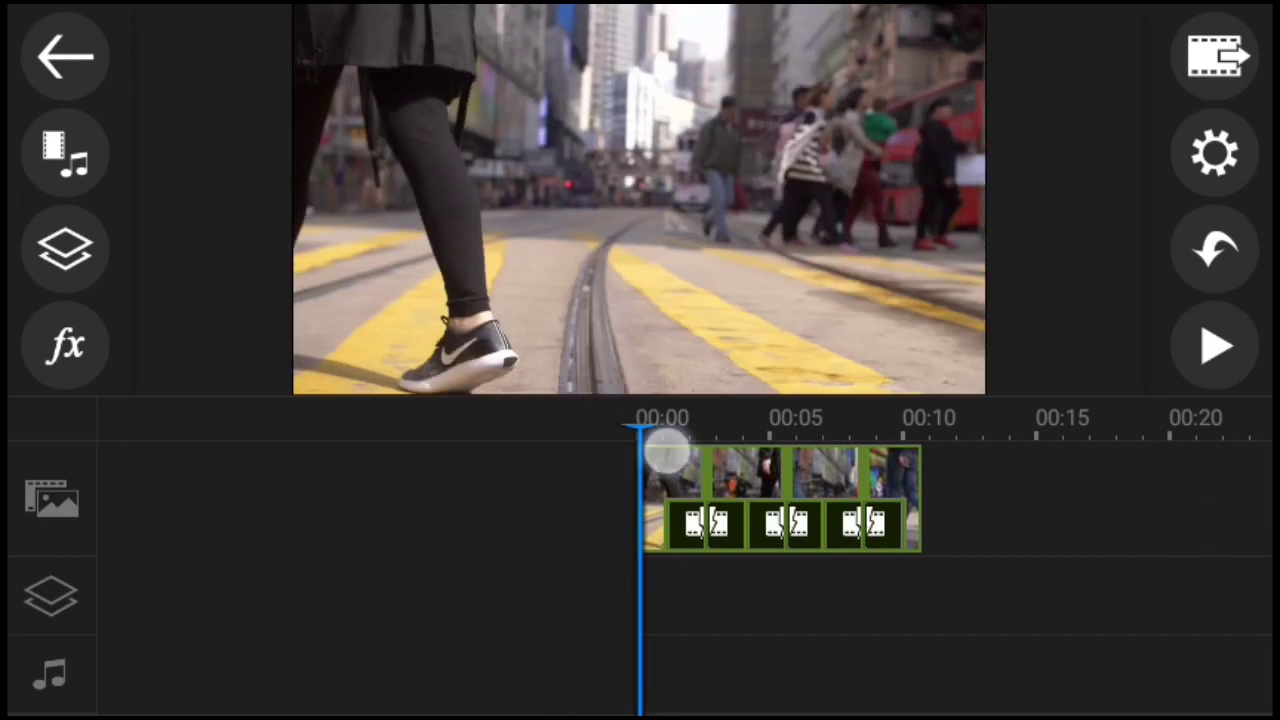
{"action": "left_click", "coordinate": [65, 152]}
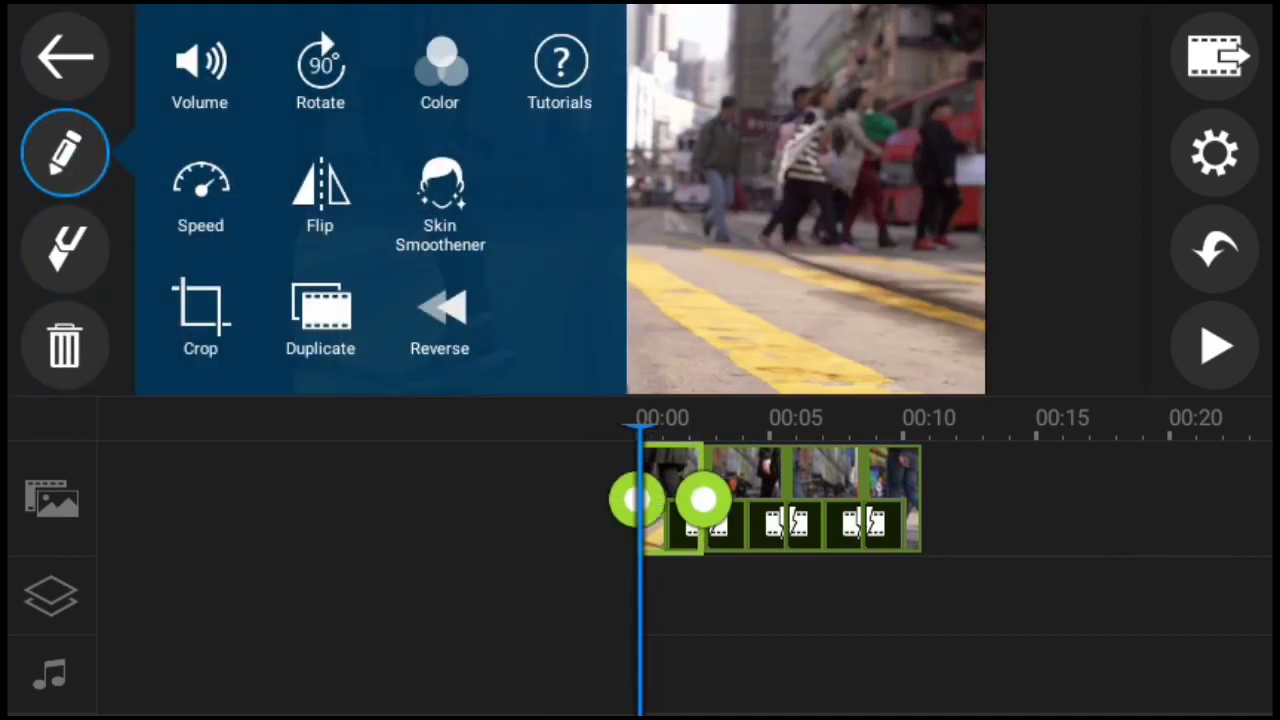
{"action": "left_click", "coordinate": [155, 190]}
{"action": "mouse_move", "coordinate": [189, 226]}
{"action": "left_mouse_down"}
{"action": "mouse_move", "coordinate": [198, 312]}
{"action": "mouse_move", "coordinate": [254, 226]}
{"action": "left_mouse_up"}
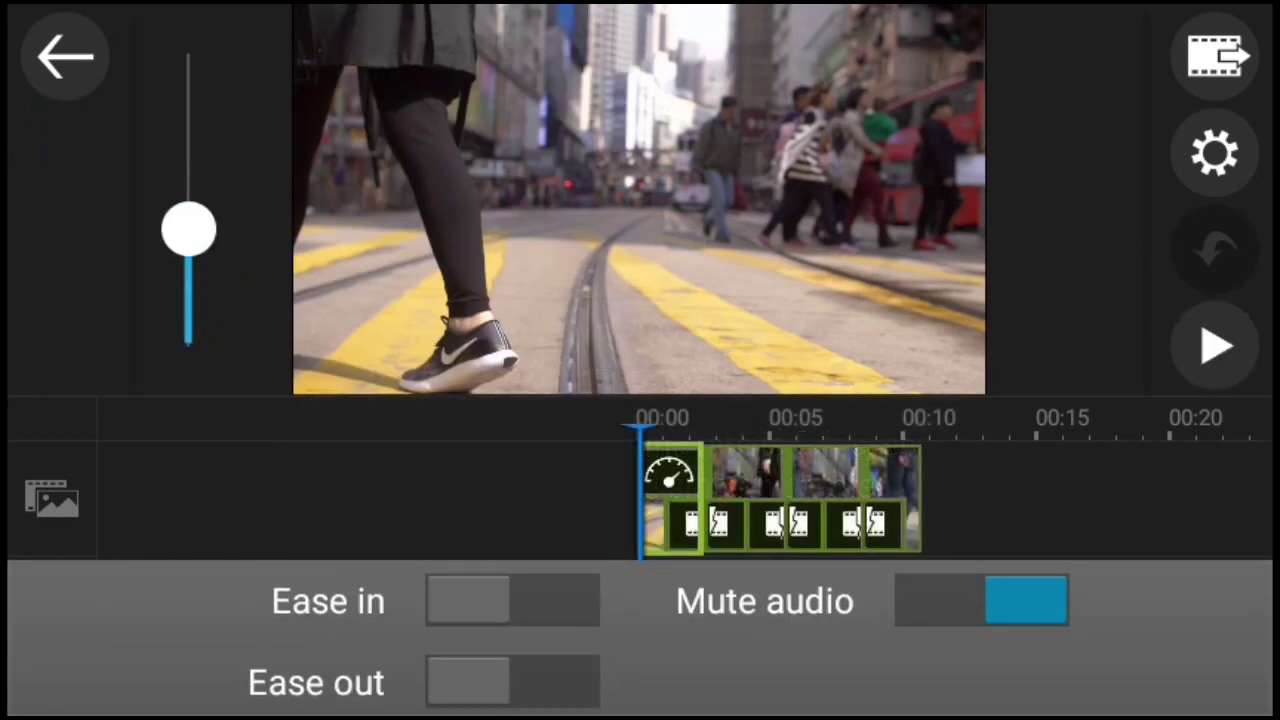
{"action": "left_click_drag", "start_coordinate": [189, 229], "coordinate": [189, 220]}
{"action": "left_click", "coordinate": [65, 57]}
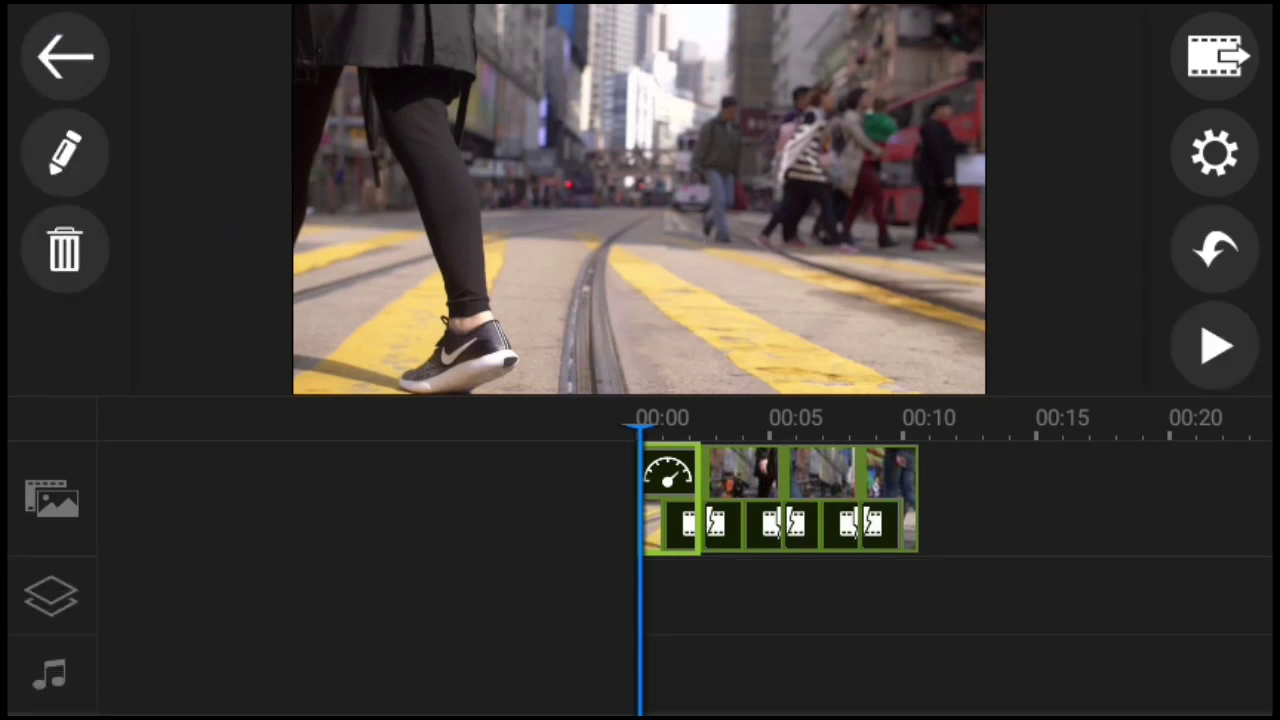
{"action": "left_click", "coordinate": [668, 472]}
{"action": "left_click", "coordinate": [65, 248]}
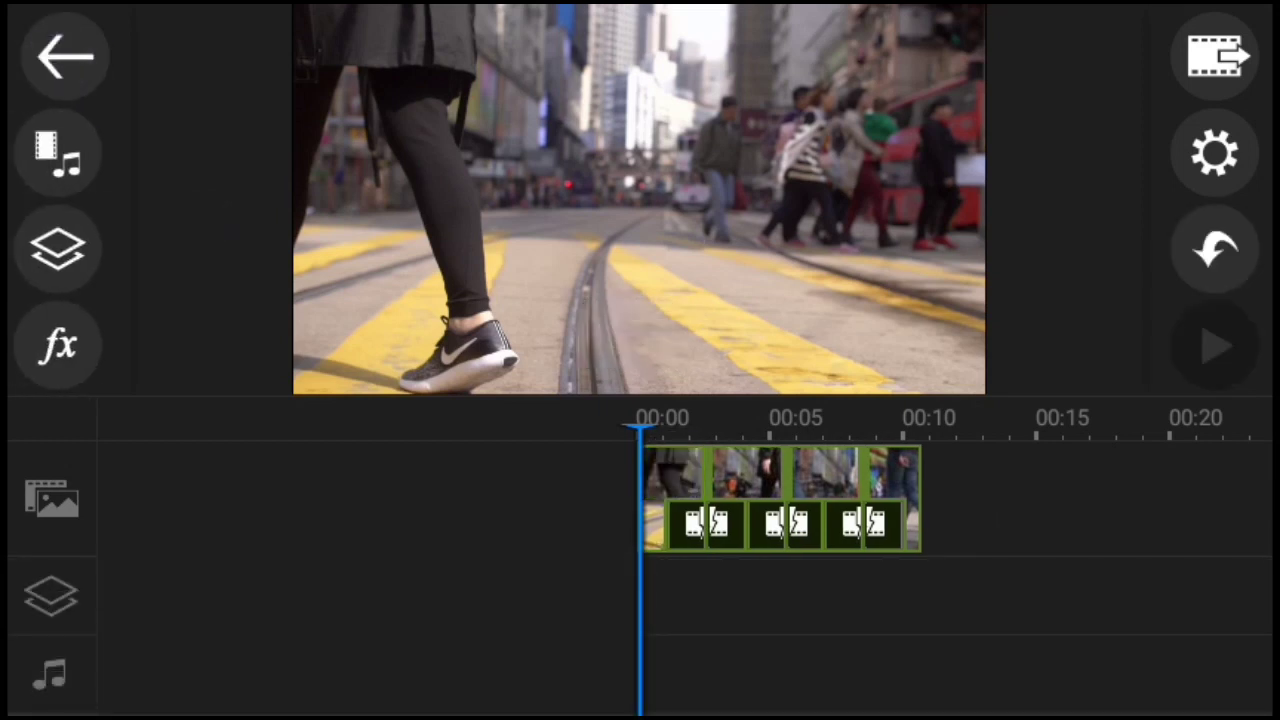
{"action": "left_click", "coordinate": [1236, 357]}
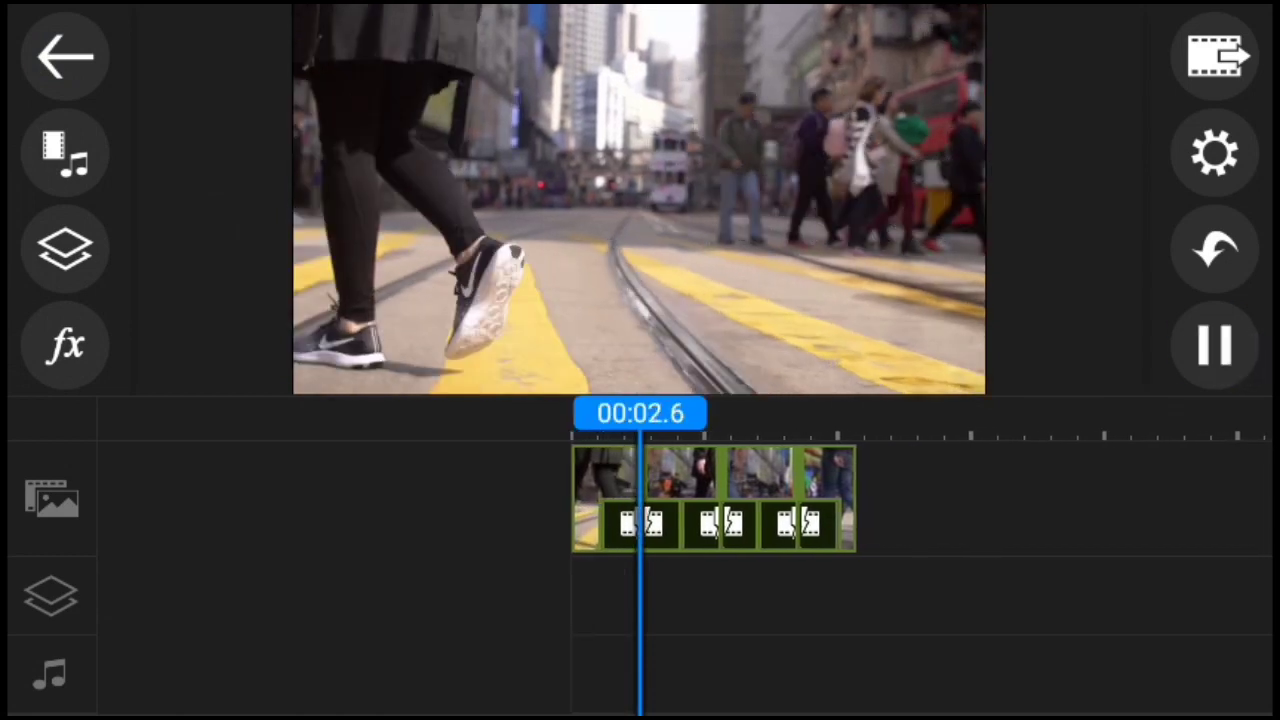
{"action": "left_click", "coordinate": [1215, 345]}
{"action": "left_click_drag", "start_coordinate": [1223, 551], "coordinate": [1054, 583]}
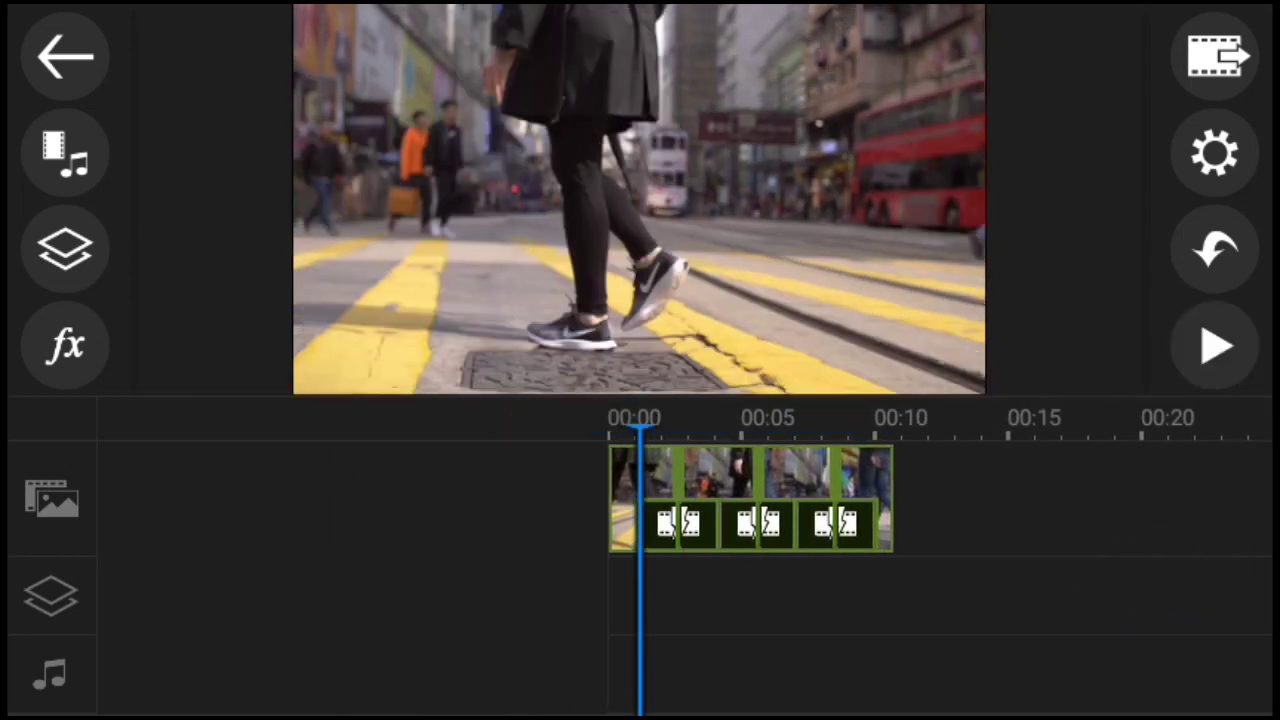
{"action": "left_click_drag", "start_coordinate": [700, 600], "coordinate": [735, 600]}
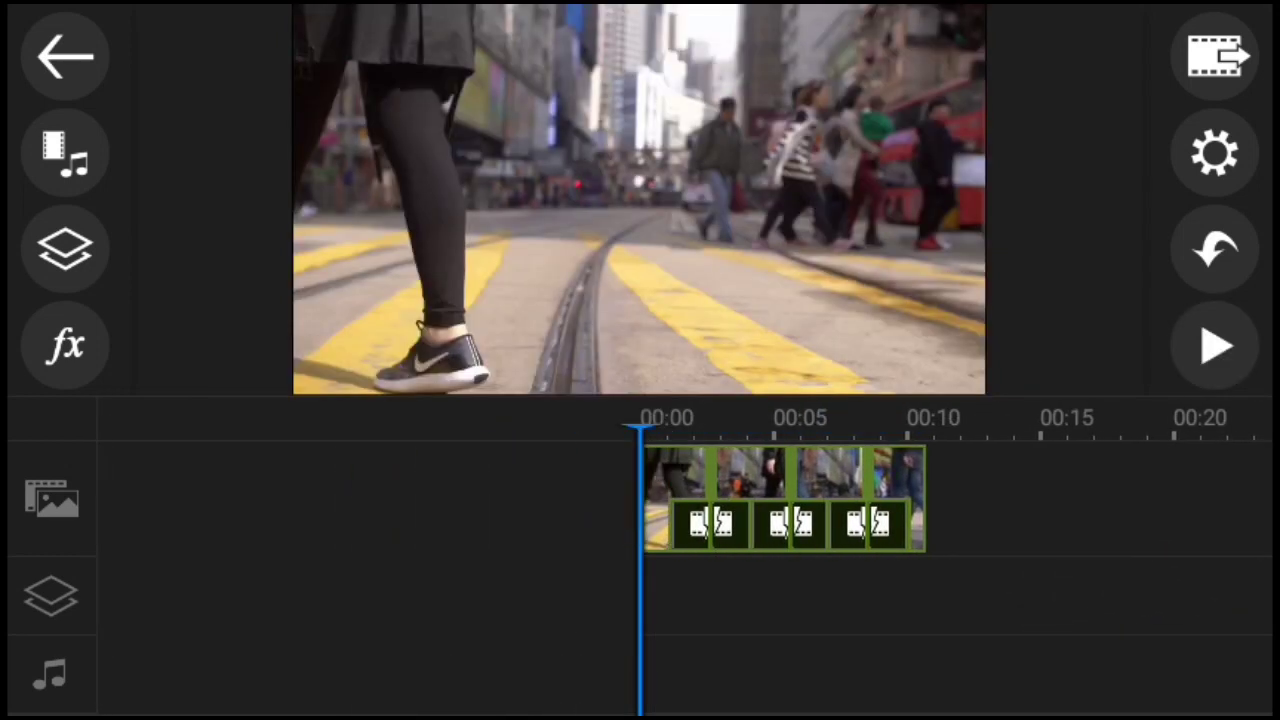
- Choose Save to Gallery or SD Card and start producing Project 04-05 in Full HD
{"action": "left_click", "coordinate": [1215, 55]}
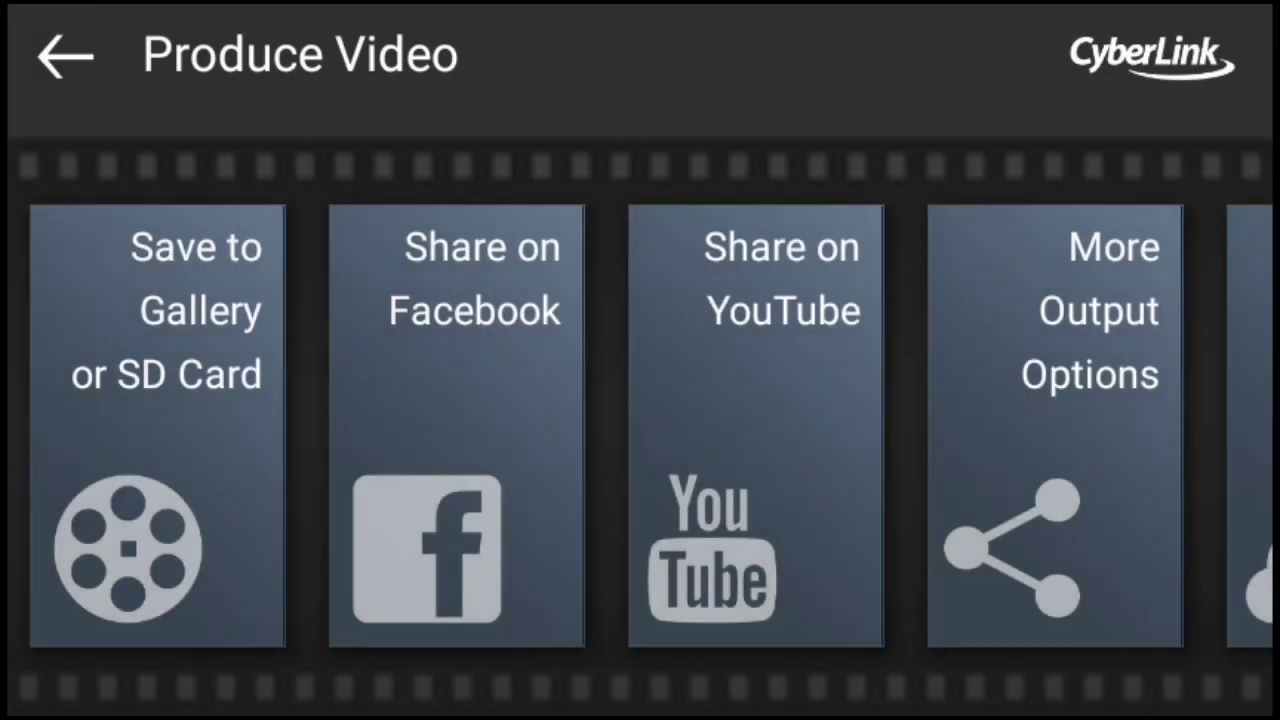
{"action": "left_click", "coordinate": [157, 420]}
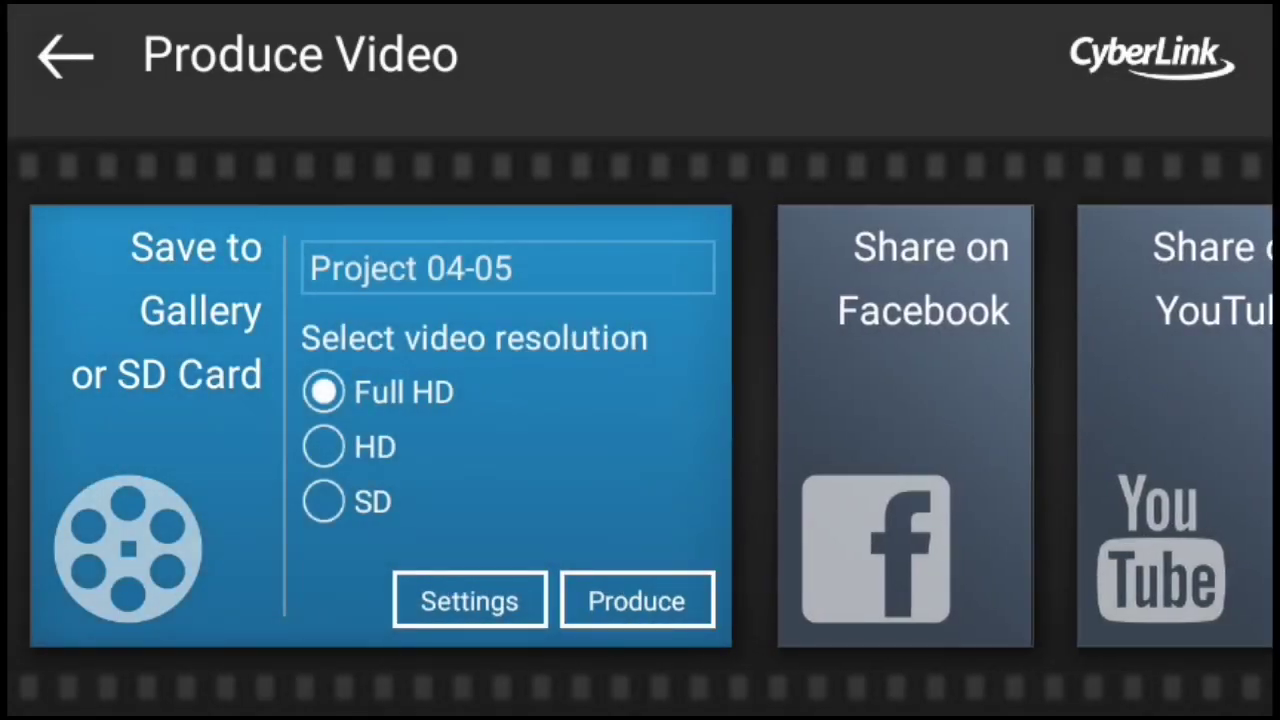
{"action": "left_click", "coordinate": [636, 601]}
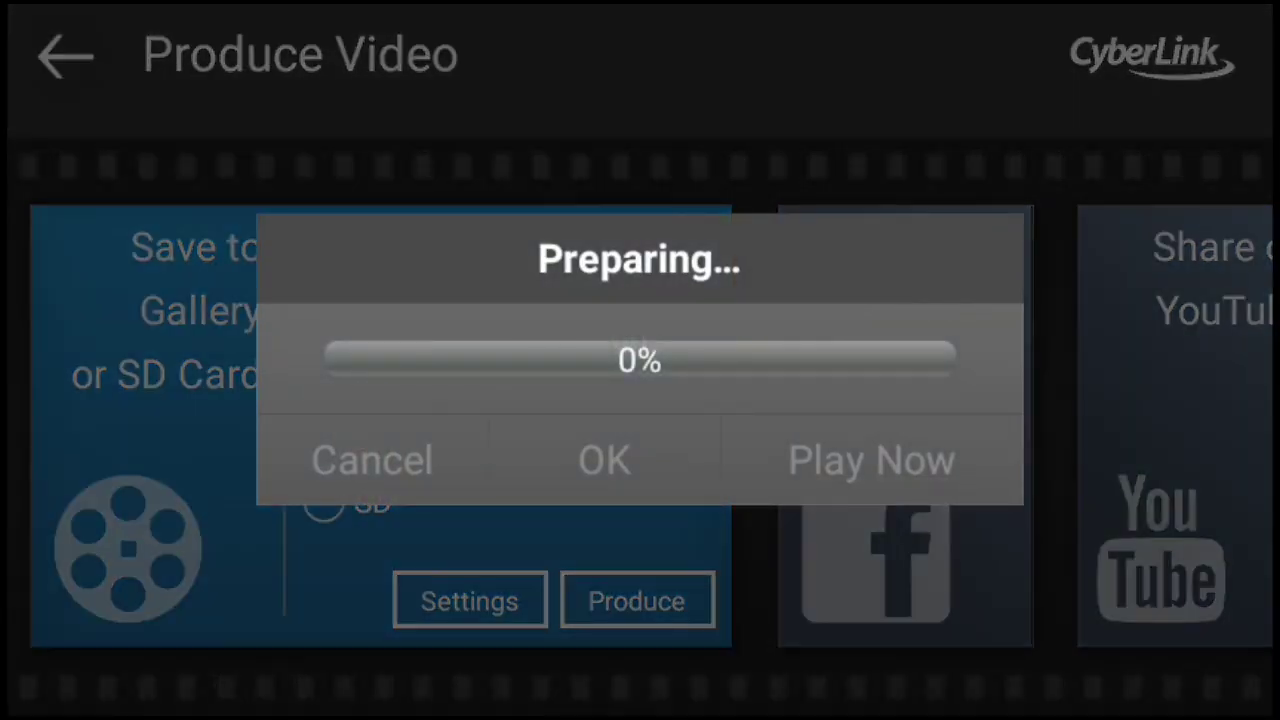